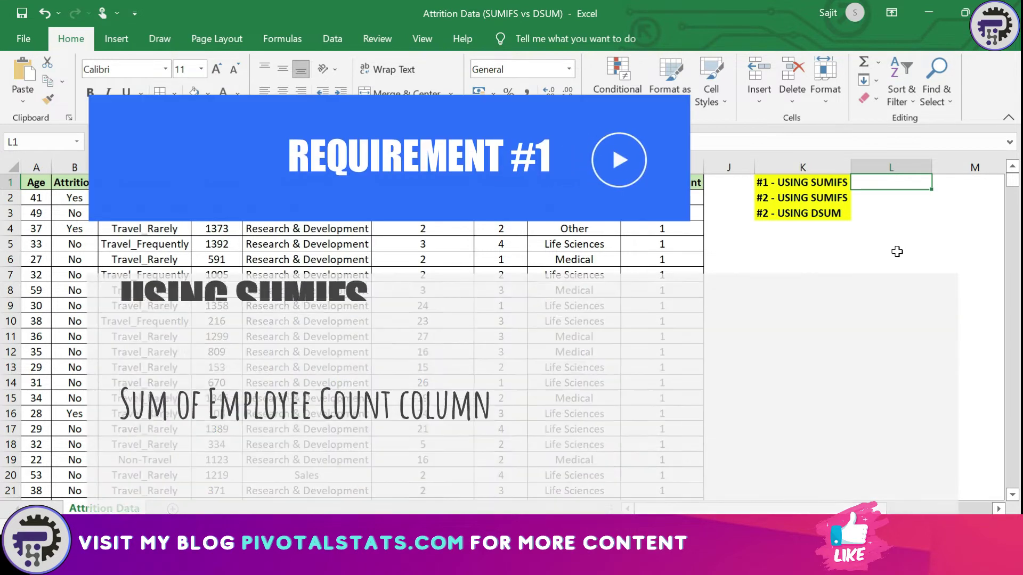
Step across the headers and first data row to locate the Department, EducationField and EmployeeCount columns.
key("Left")
key("Left")
key("Left")
key("ctrl+space")
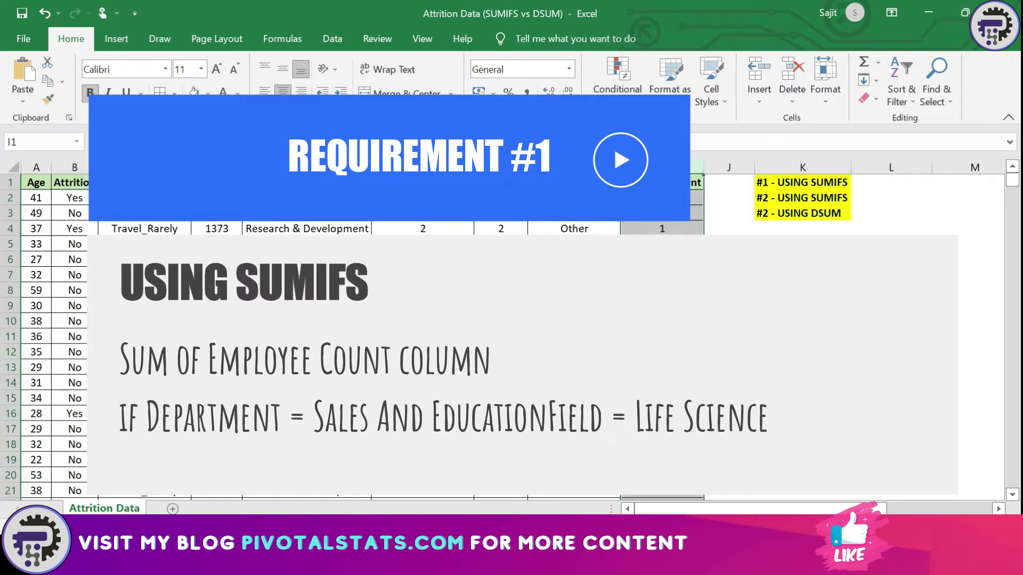
key("Left")
key("Left")
key("Left")
key("Left")
key("Down")
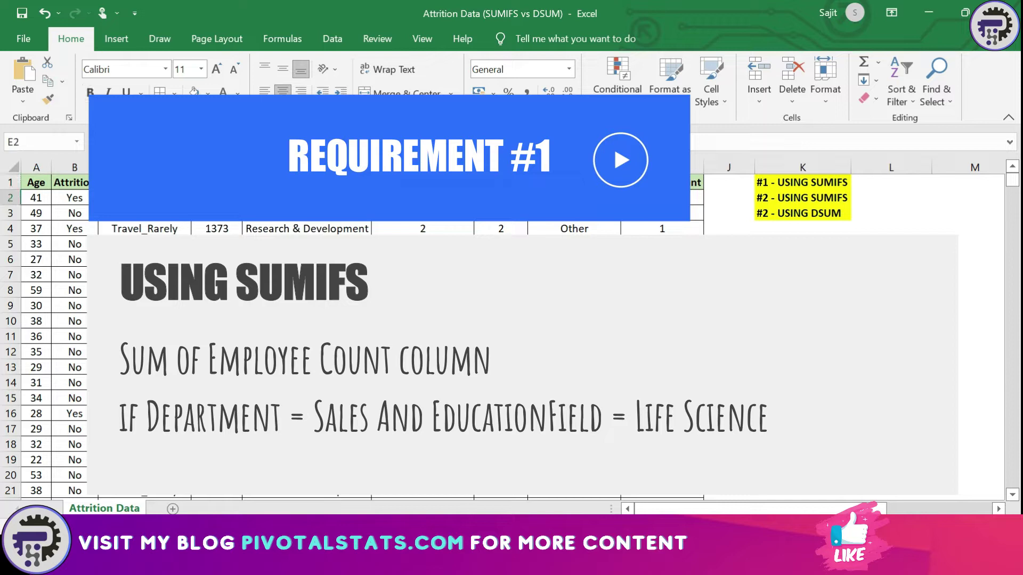
key("Right")
key("Right")
key("Right")
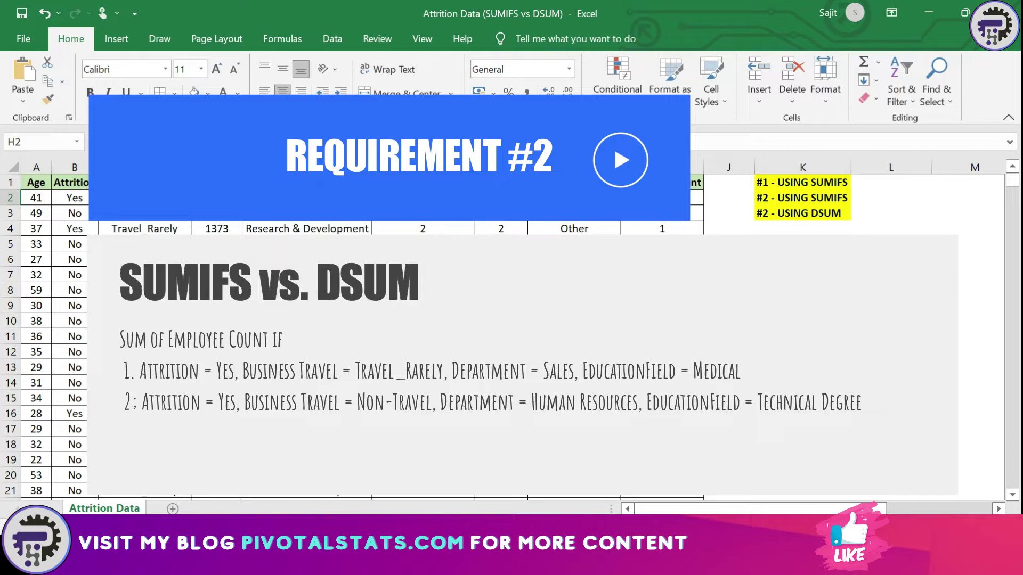
key("Left")
key("Left")
key("Left")
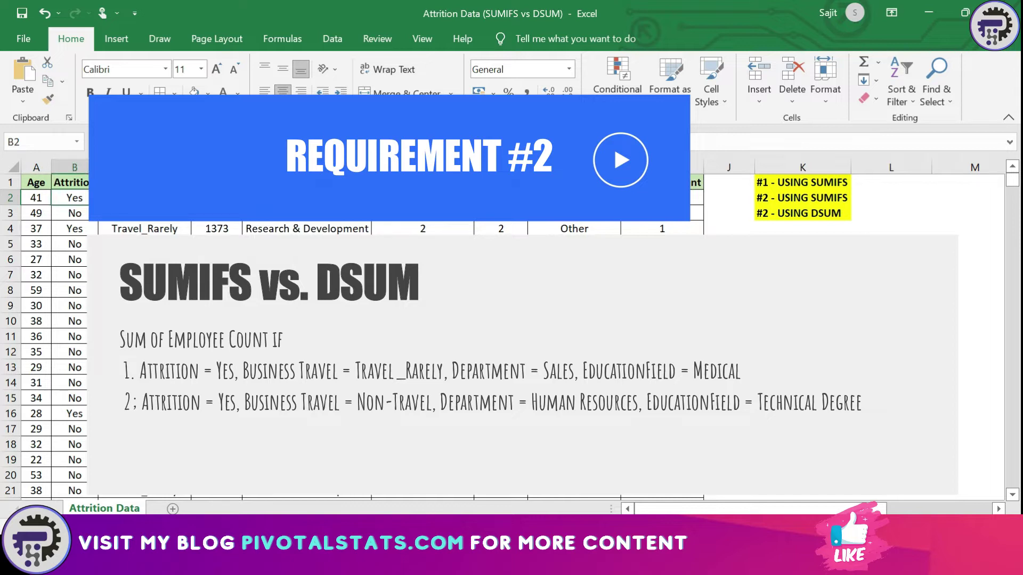
key("Right")
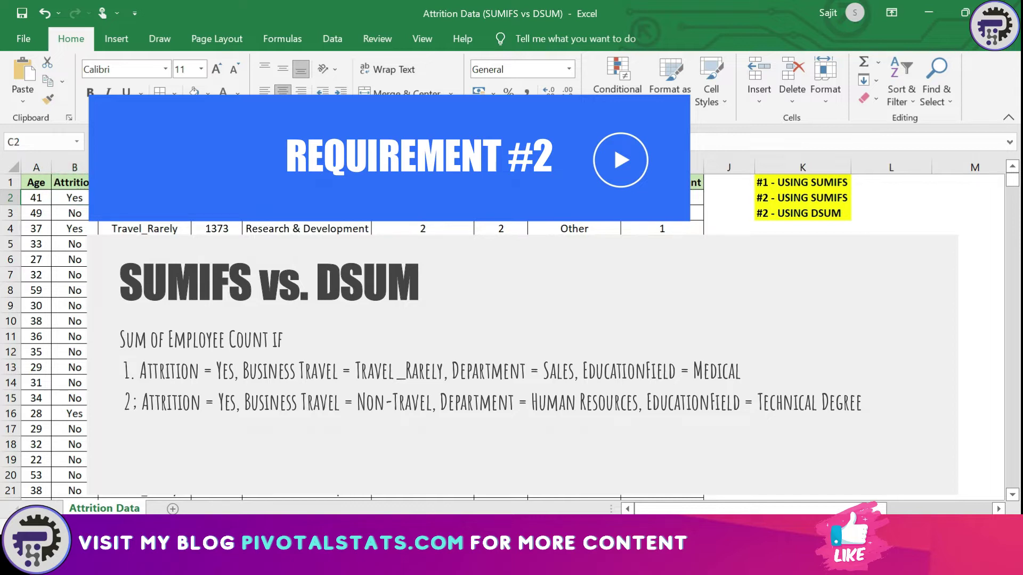
key("Right")
key("Right")
key("Right")
key("Right")
key("Right")
key("Left")
key("Left")
key("Left")
key("Left")
key("Left")
key("Left")
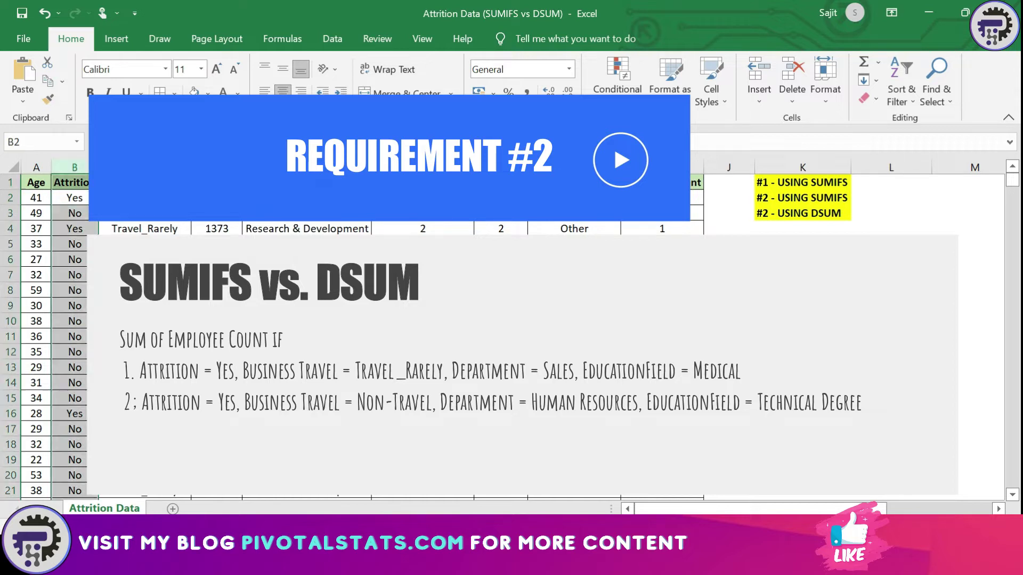
Check the extent of the BusinessTravel, Department, EducationField and EmployeeCount data by selecting their values.
left_click_drag(144, 229, 145, 491)
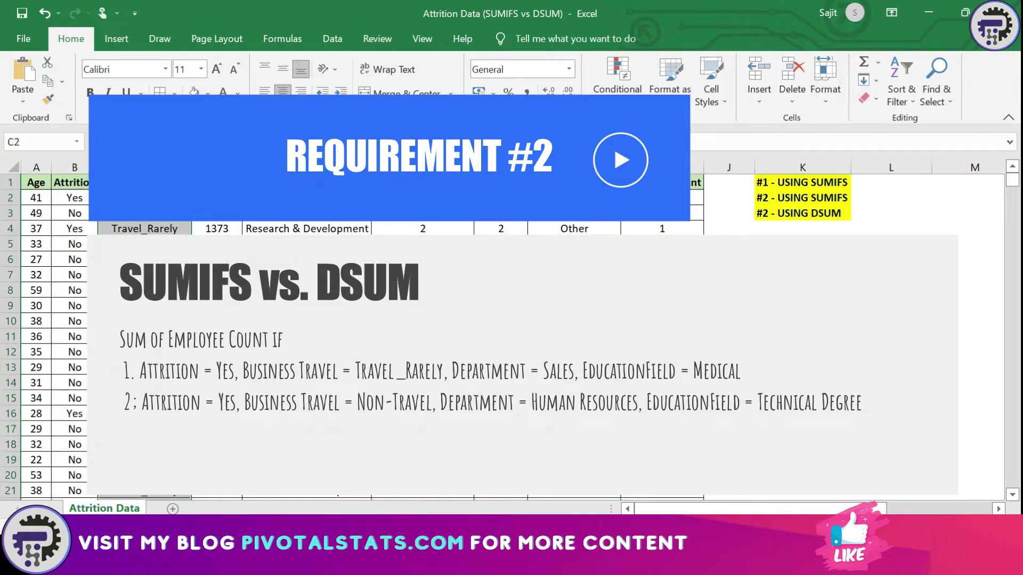
left_click(307, 197)
key("ctrl+shift+Down")
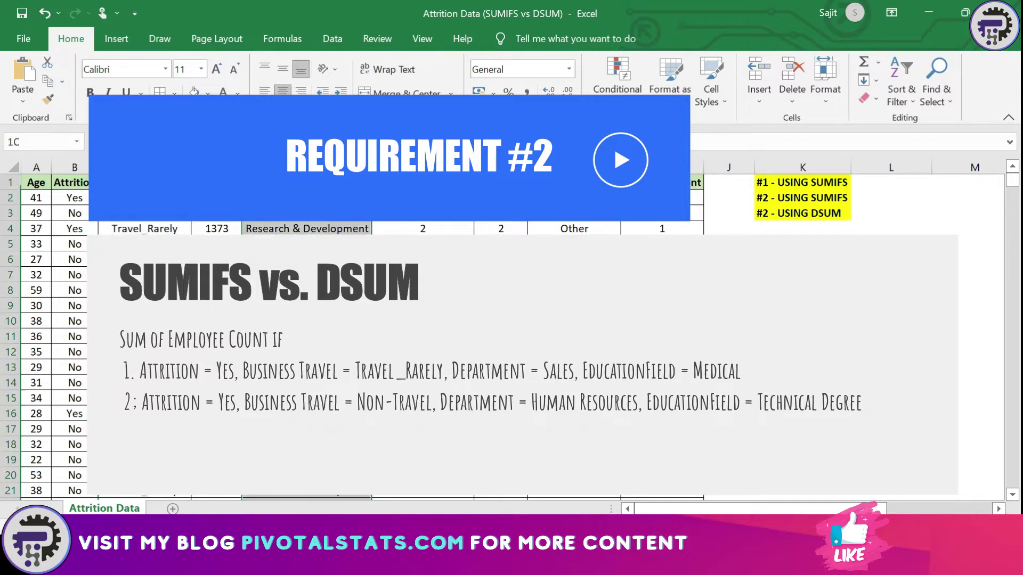
left_click(501, 198)
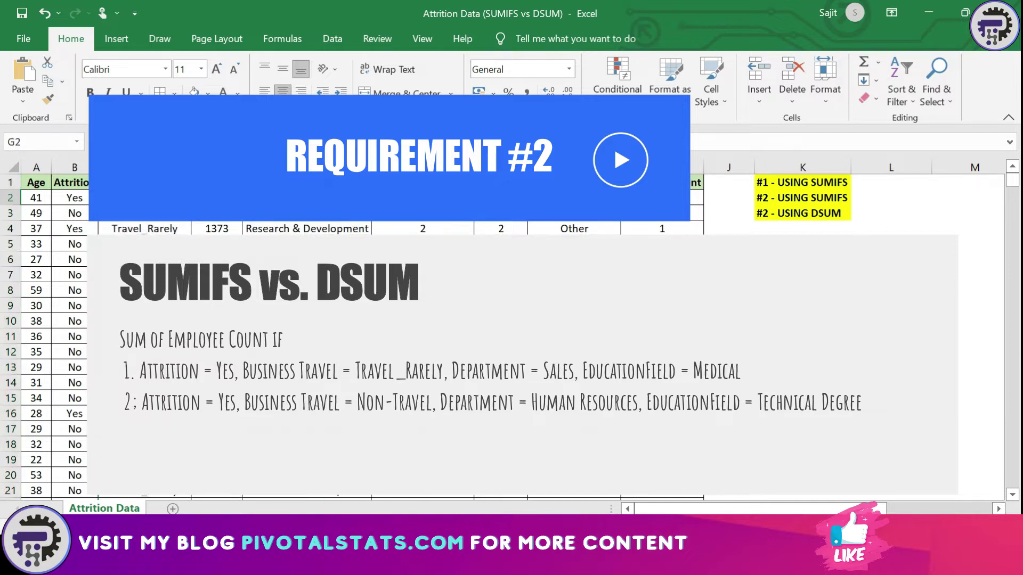
left_click(575, 198)
key("ctrl+shift+Down")
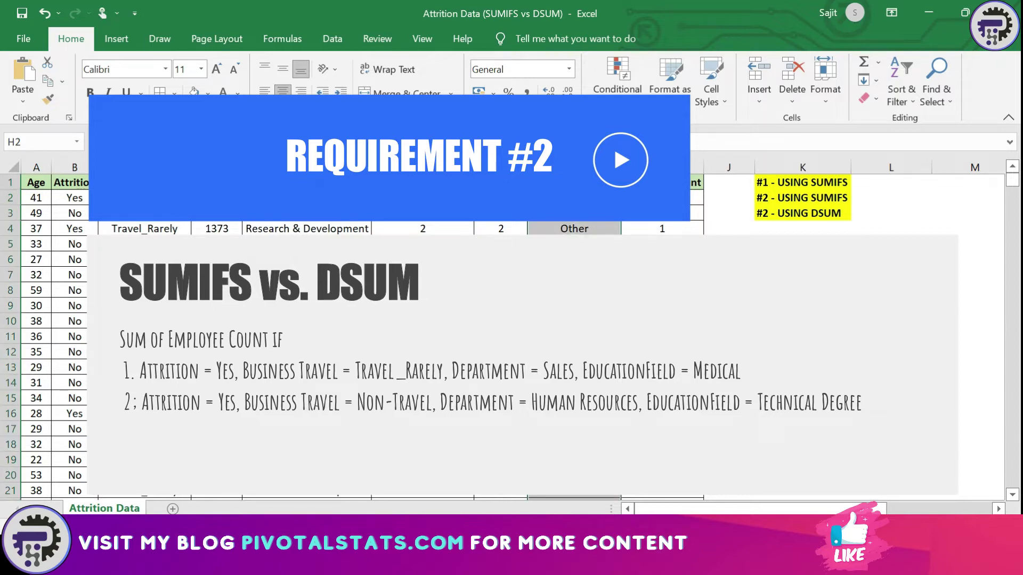
left_click(575, 198)
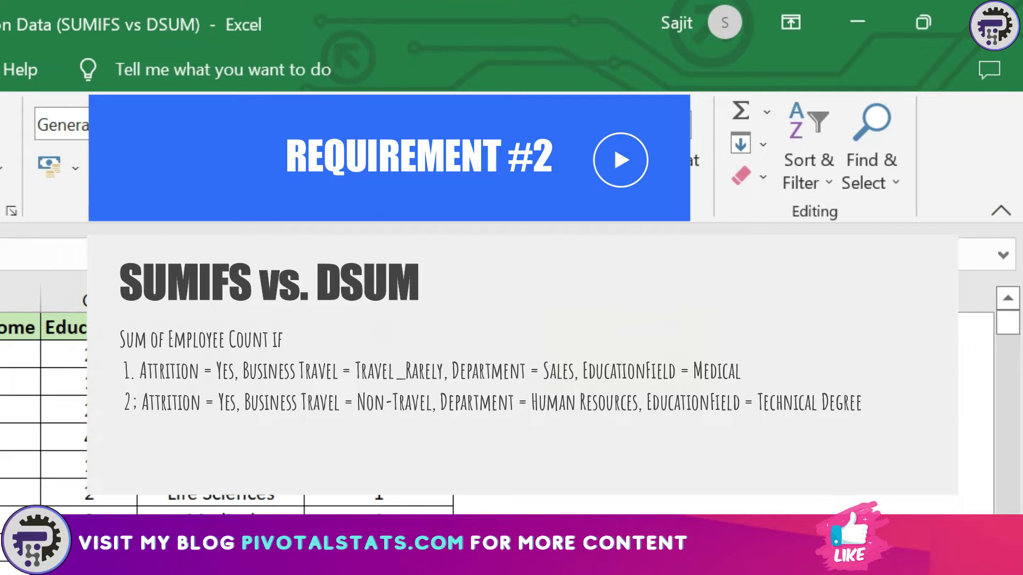
left_click(378, 503)
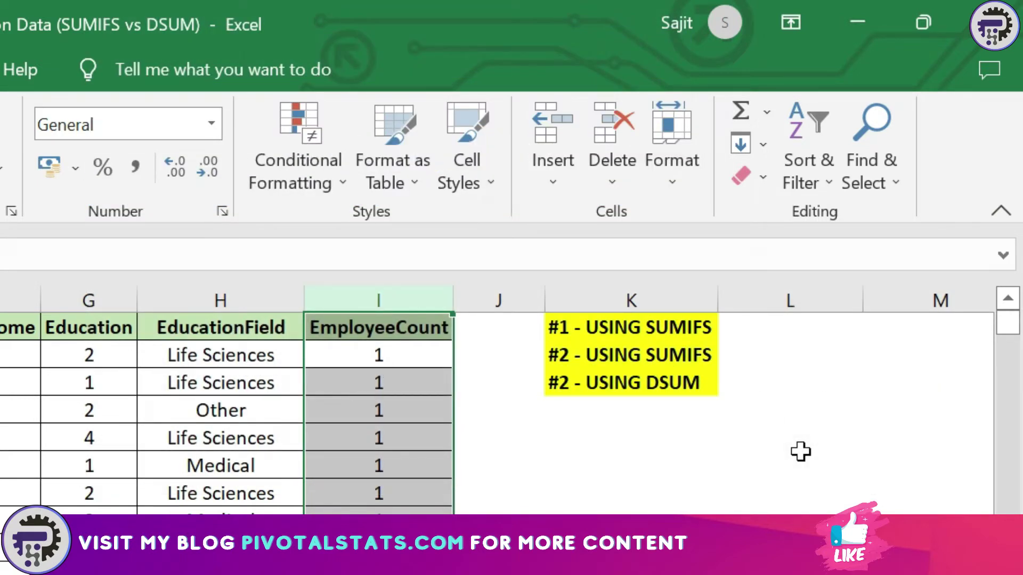
key("Up")
key("Right")
key("Right")
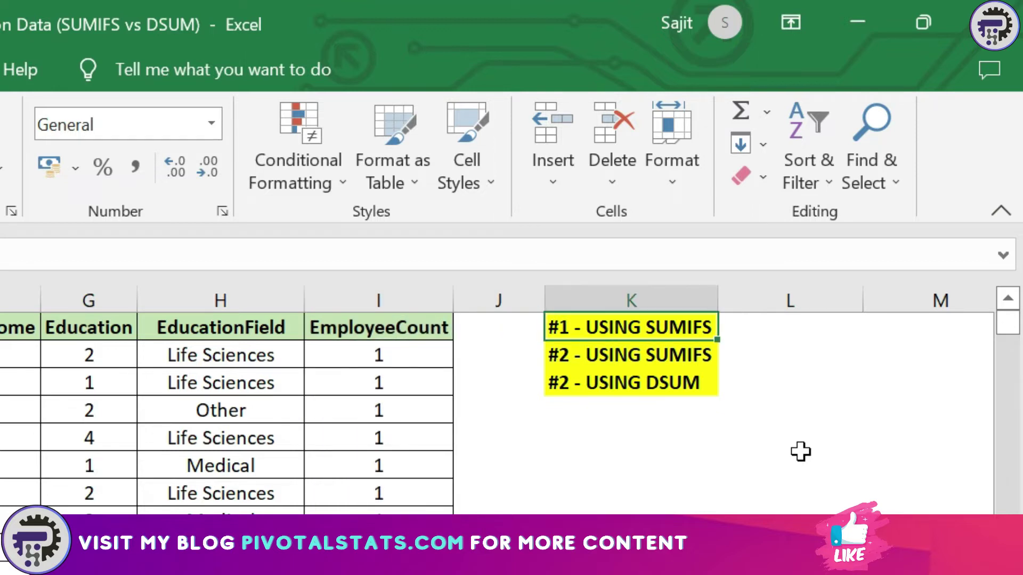
key("Left")
key("Left")
key("Left")
key("Left")
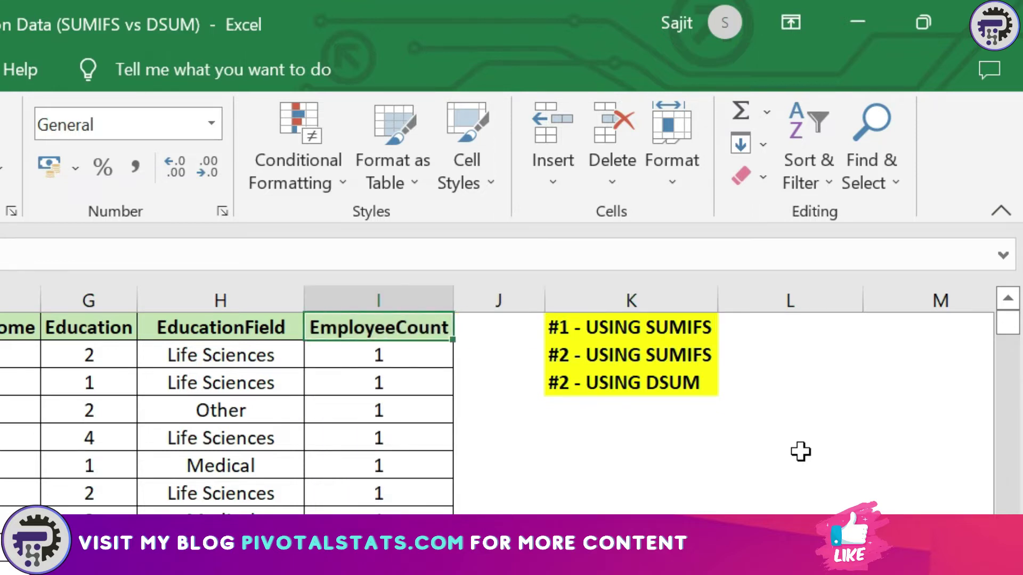
key("Right")
key("Right")
key("Right")
key("Right")
key("Right")
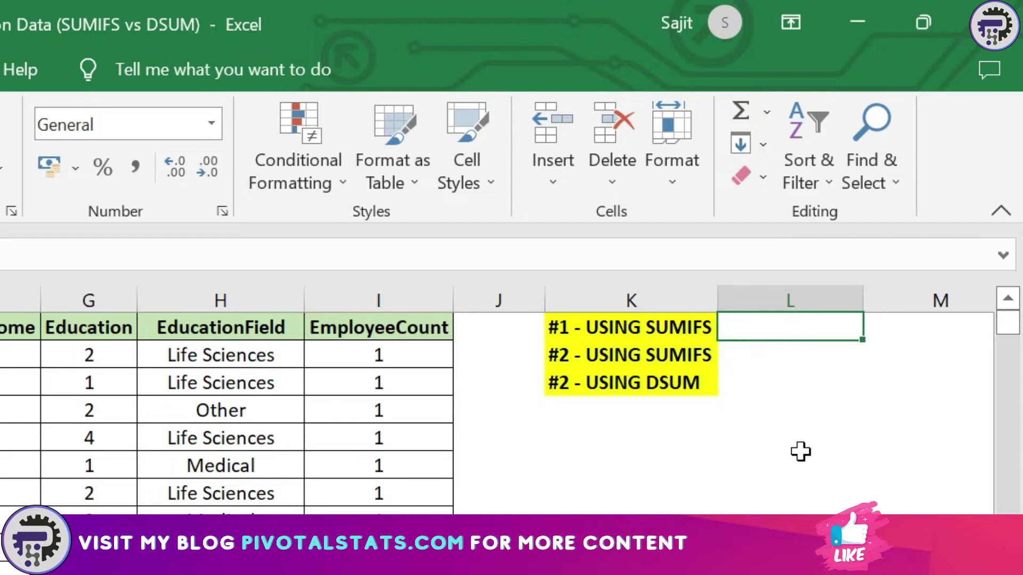
Start =SUMIFS in L1 with sum range I:I and the first condition E:E = "Sales".
type("=sumifs")
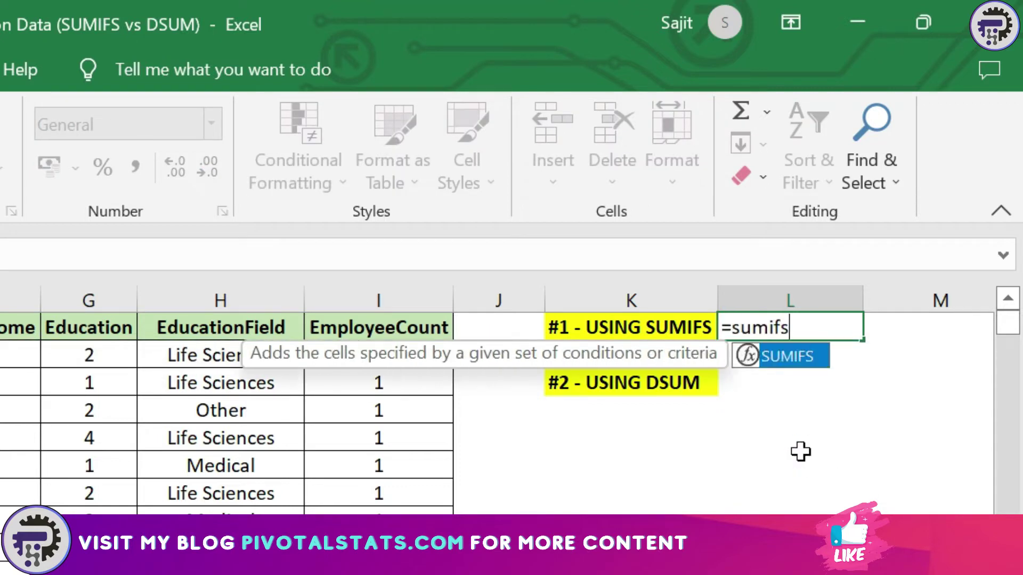
key("Tab")
key("Left")
key("Left")
key("Left")
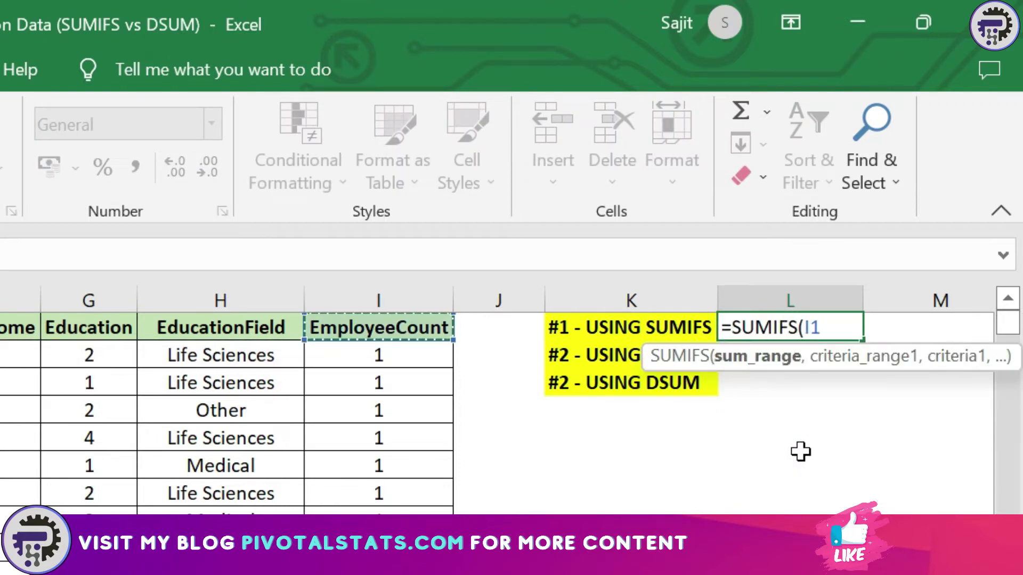
key("ctrl+space")
type(",")
key("Left")
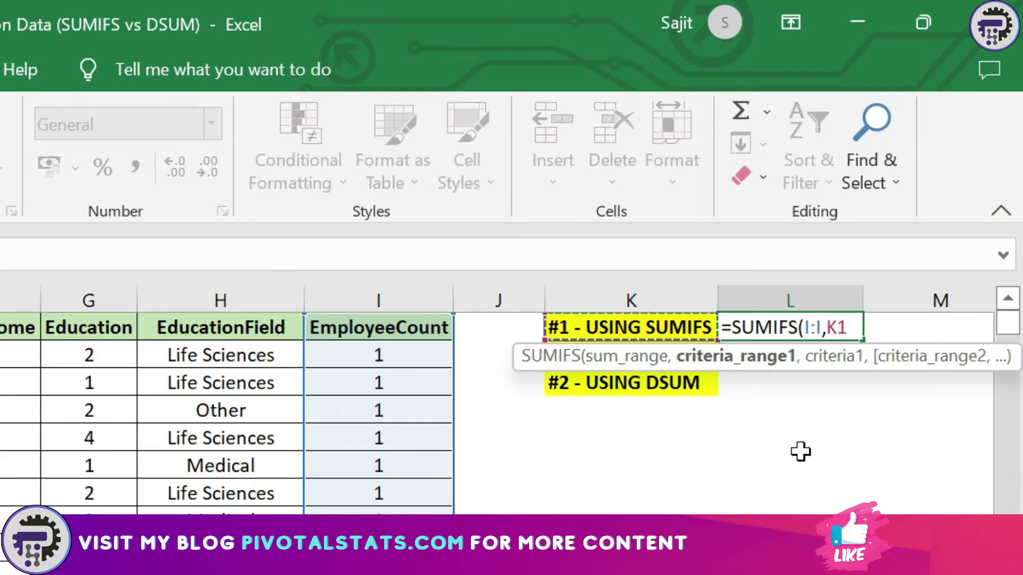
key("Left")
key("Left")
key("Left")
key("Left")
key("Left")
key("Left")
key("ctrl+space")
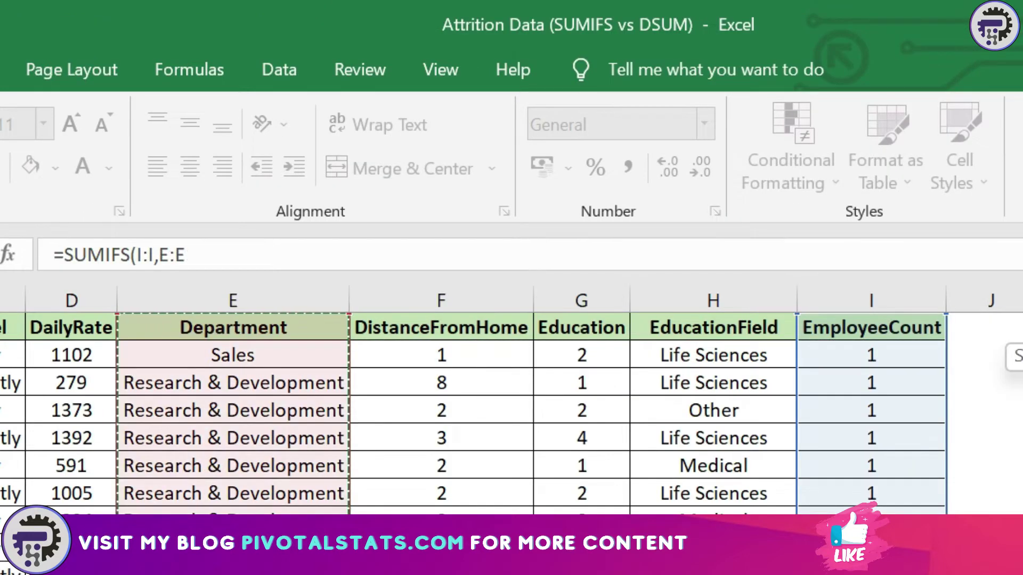
type(",")
type("\"Sales\"")
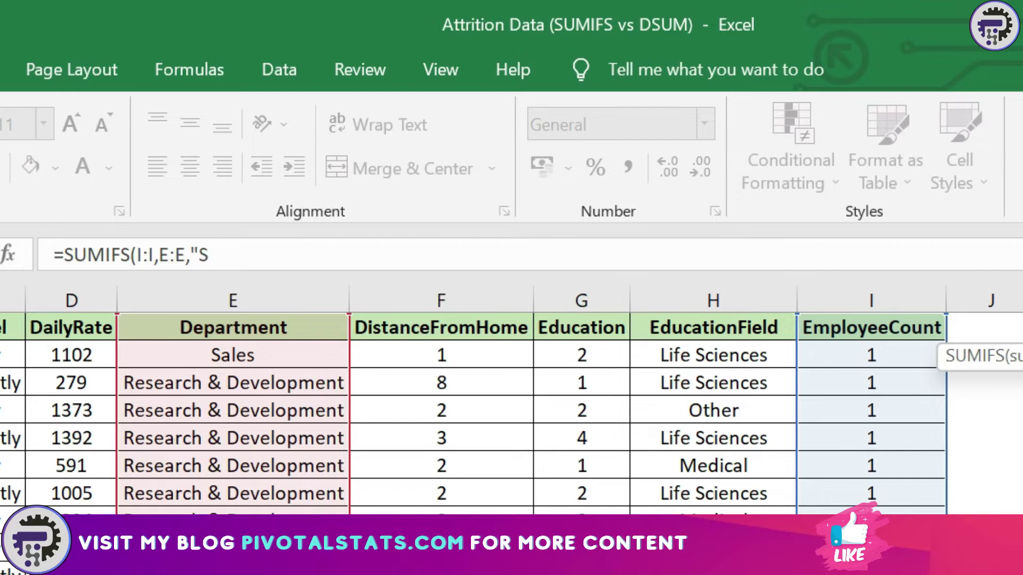
type(",")
Add the H:H = "Life Sciences" condition and enter the formula, so L1 shows 150.
key("Left")
key("Left")
key("Left")
key("Left")
key("Left")
key("ctrl+space")
key("Right")
key("ctrl+space")
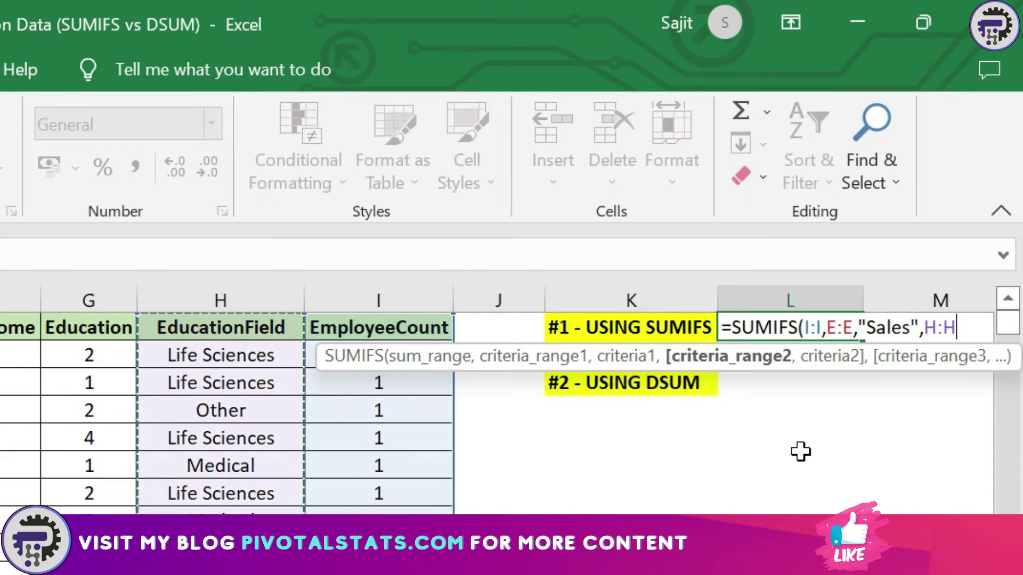
type(",\"Life S")
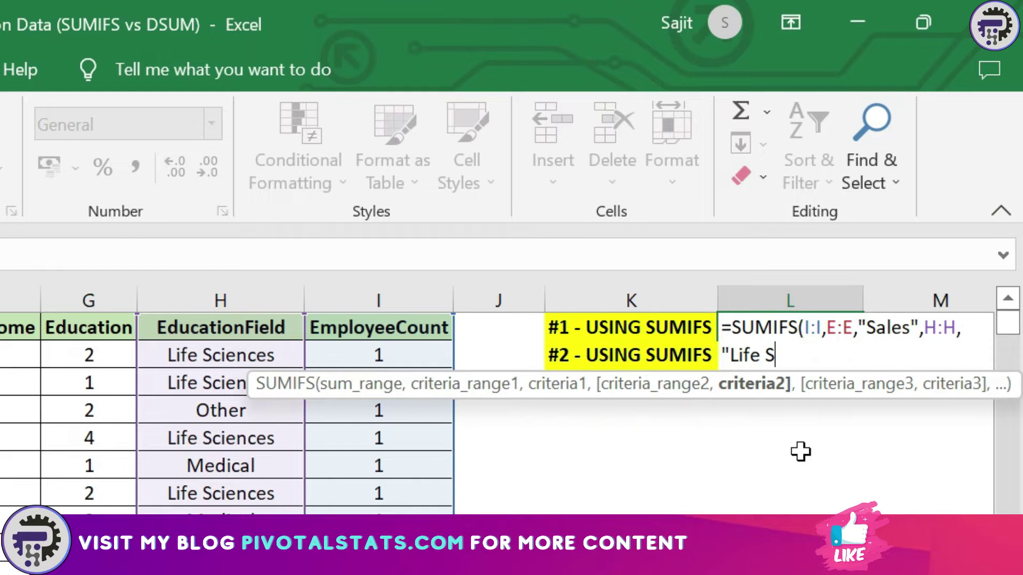
type("ciences\")")
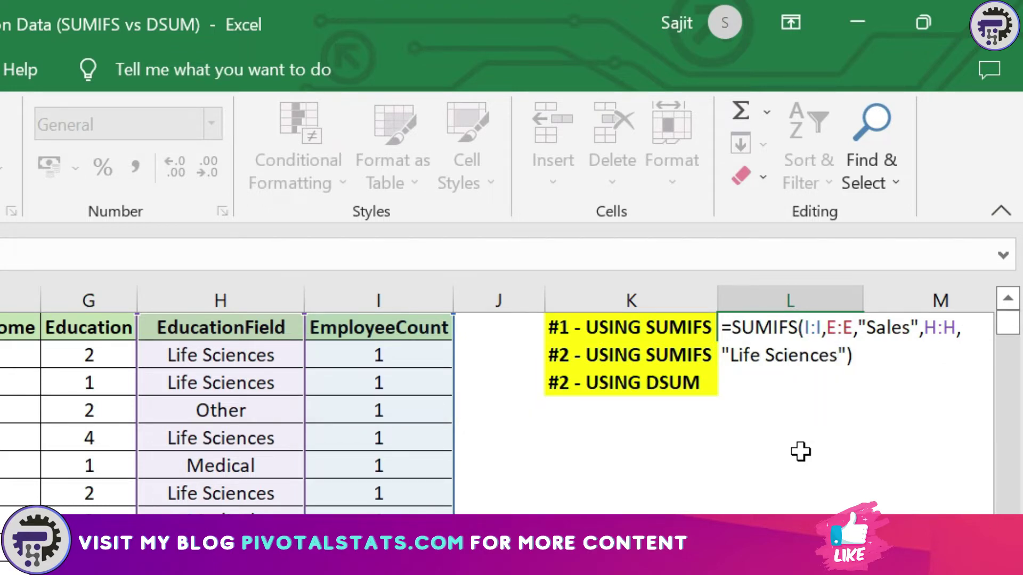
key("Return")
key("Up")
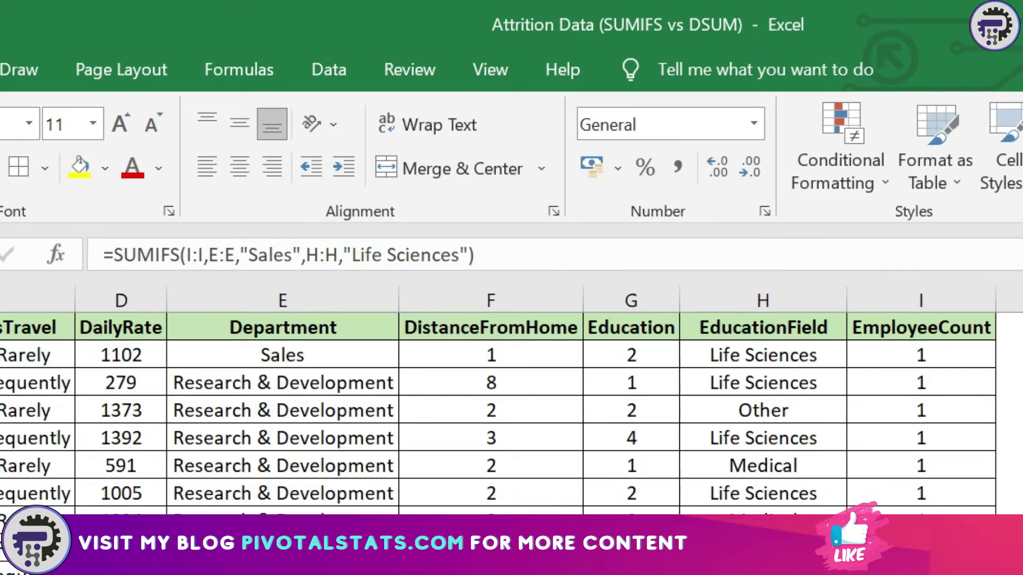
left_click(202, 254)
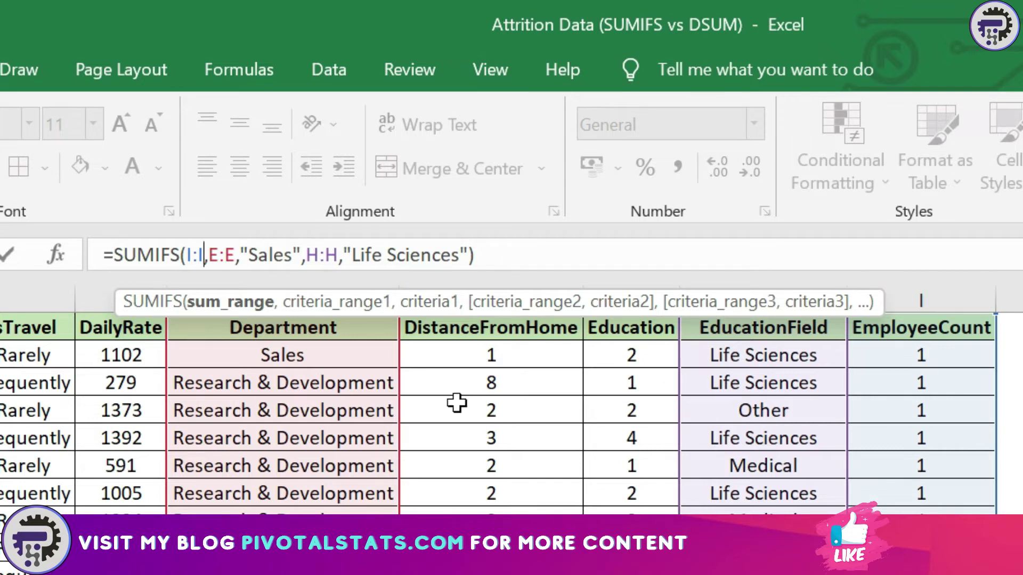
left_click(222, 256)
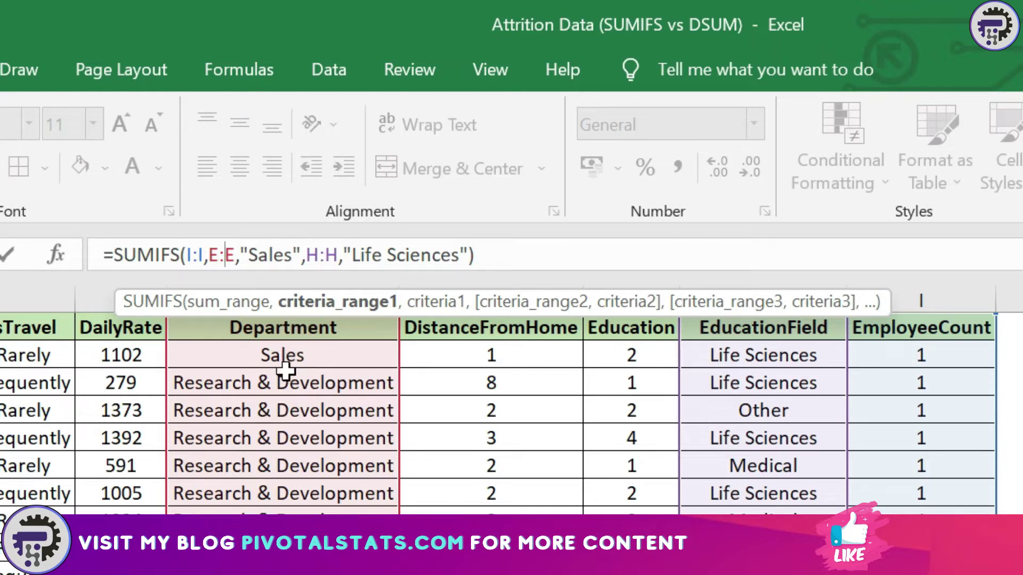
left_click(258, 251)
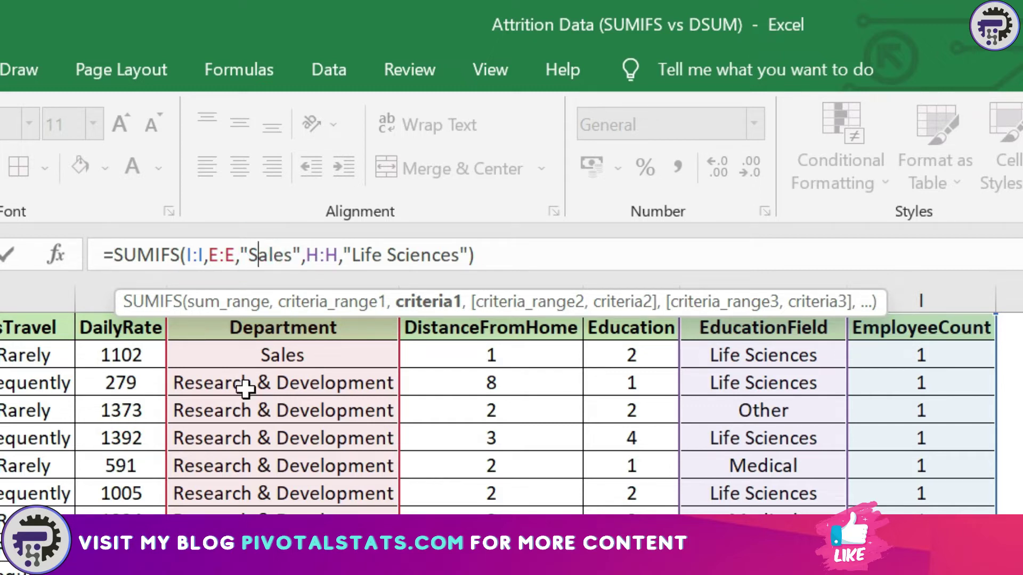
left_click(319, 255)
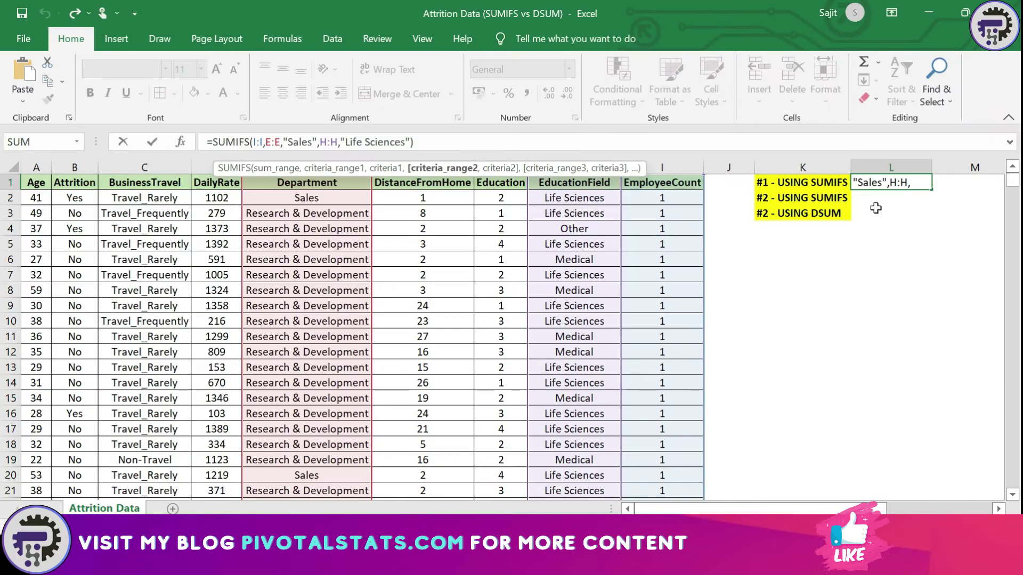
key("Return")
key("Up")
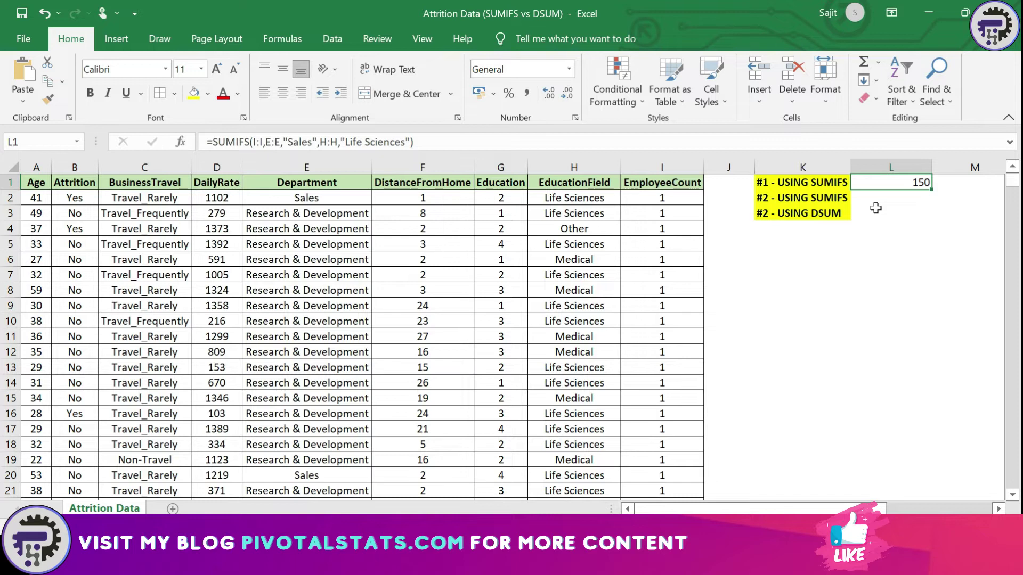
key("Down")
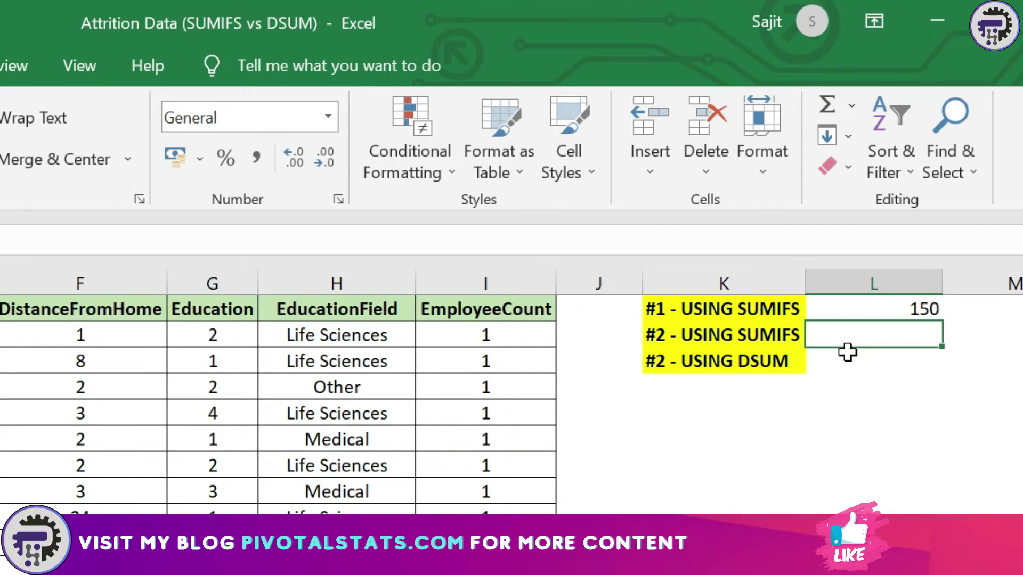
In L2 start =SUMIFS summing column I where Attrition column B equals "Yes".
type("=sumifs")
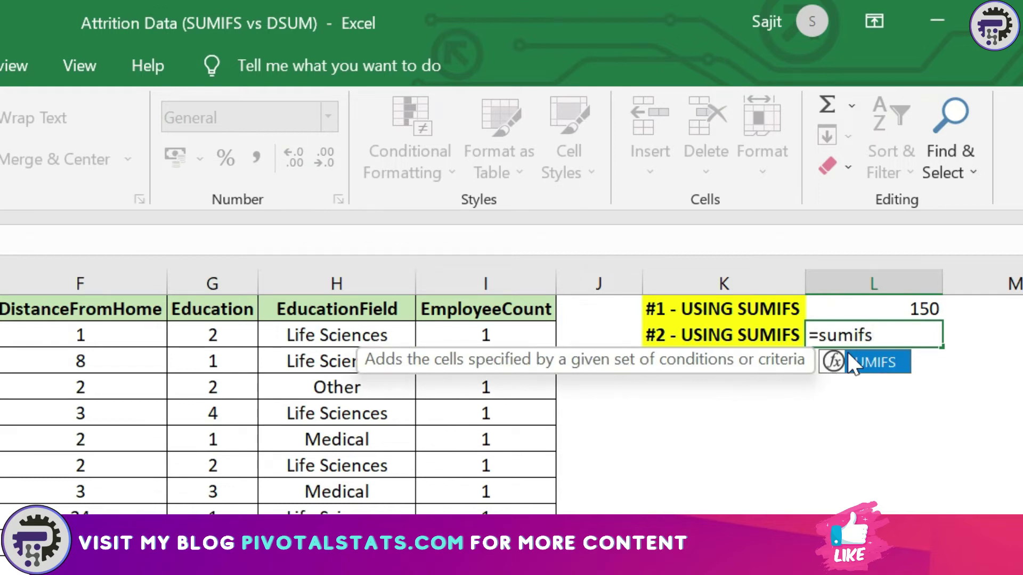
double_click(851, 362)
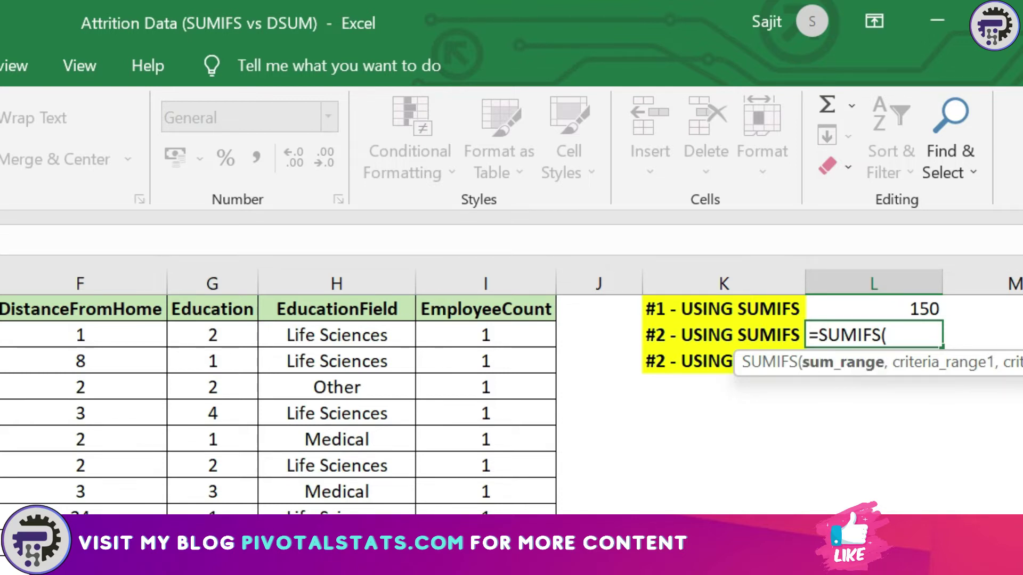
left_click(476, 279)
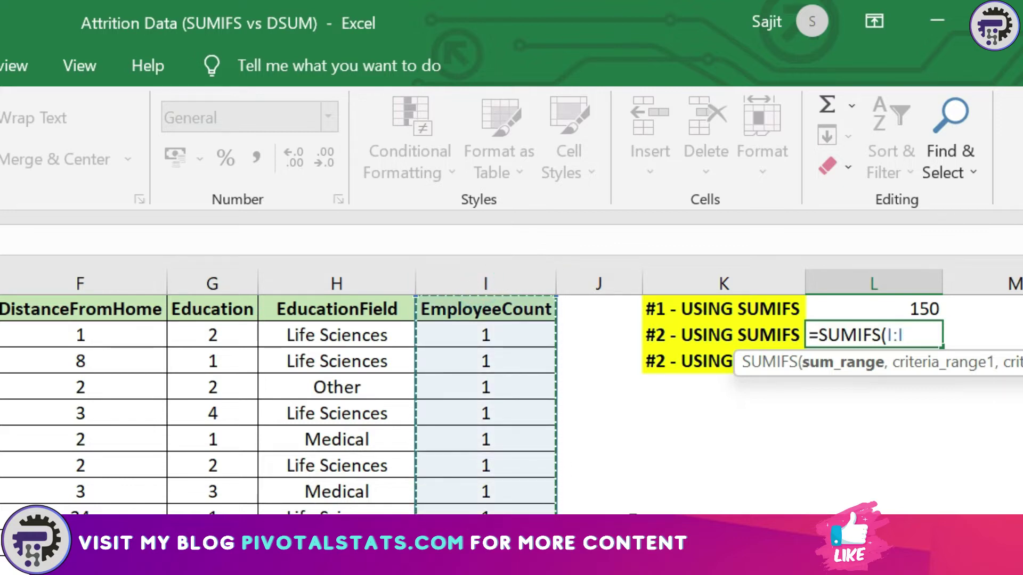
type(",")
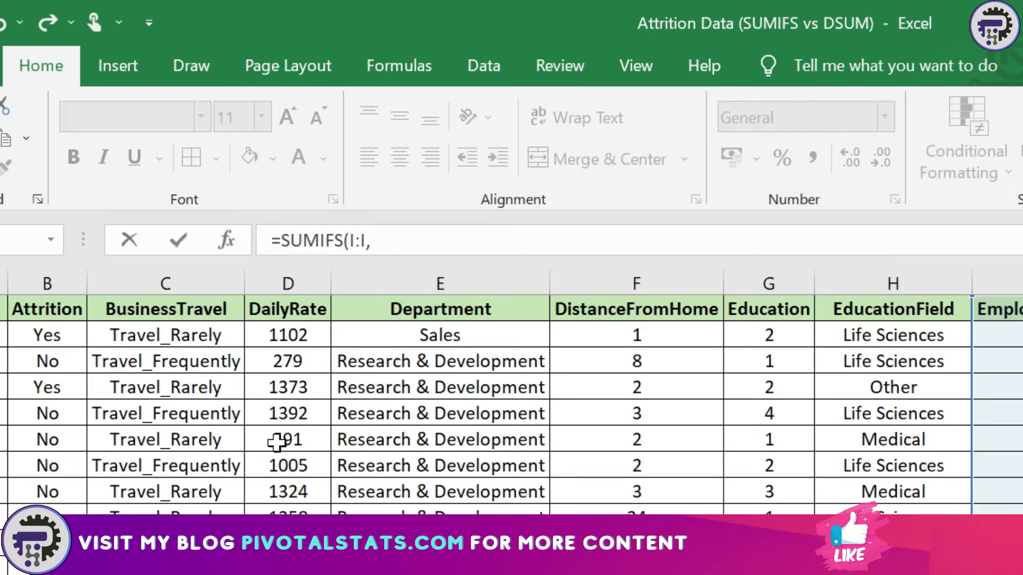
left_click(55, 279)
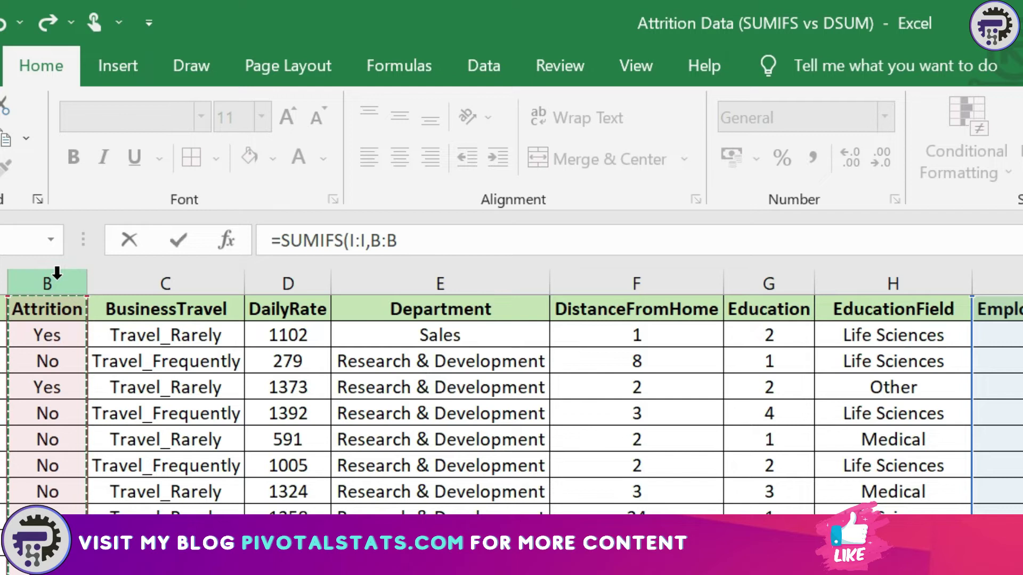
type(",Yes")
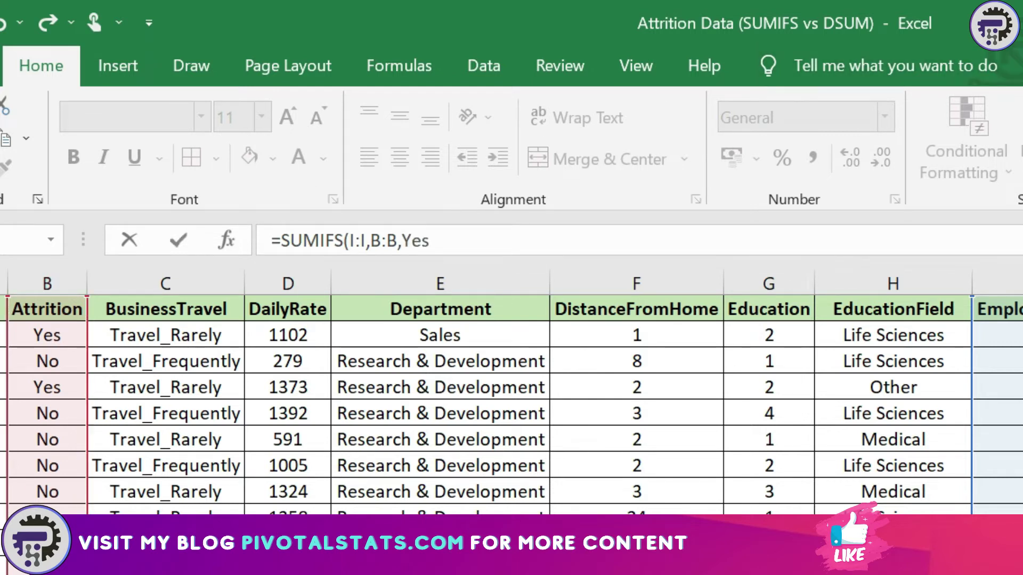
key("ctrl+shift+u")
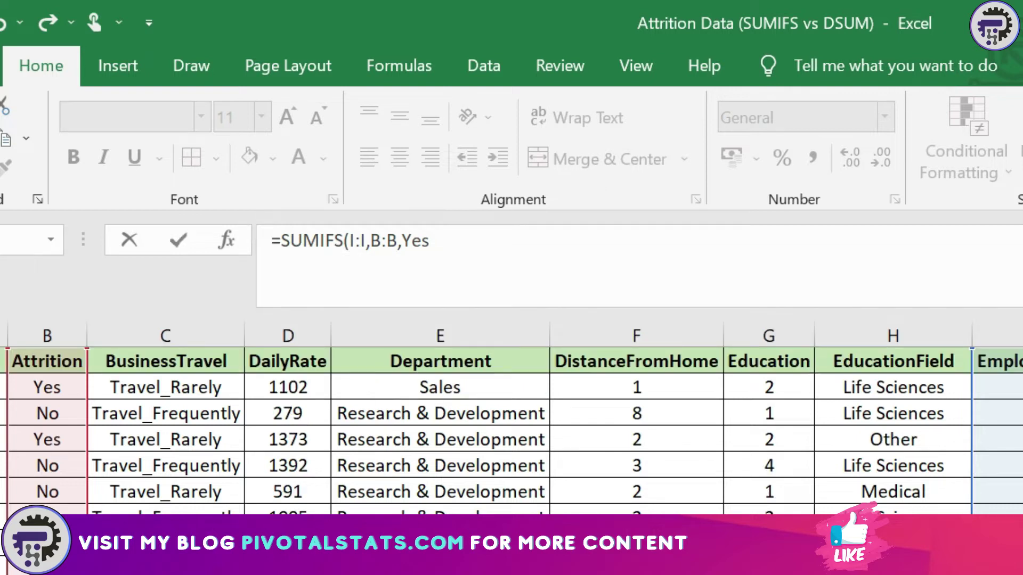
key("BackSpace")
key("BackSpace")
key("BackSpace")
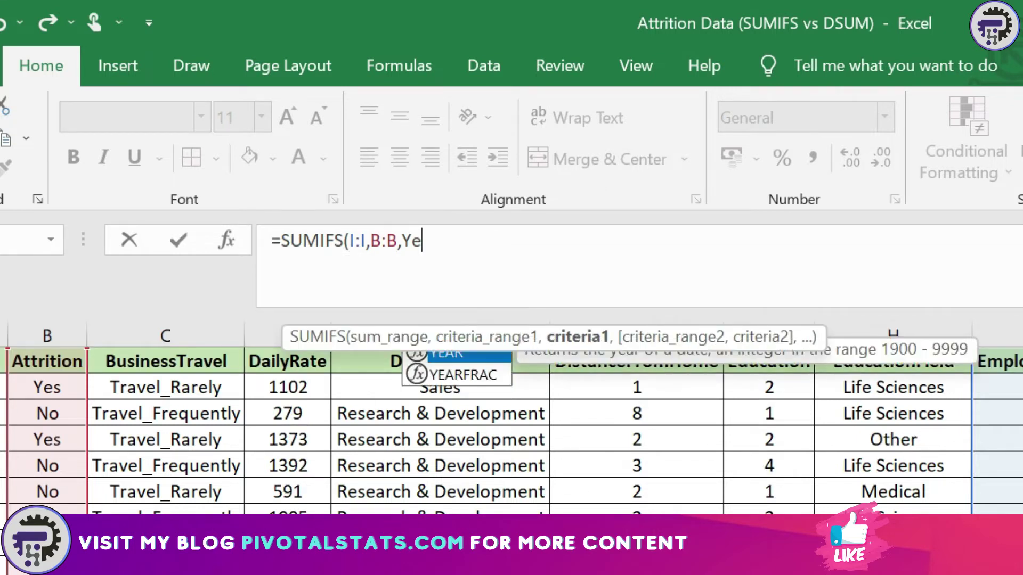
type("\"Yes\",")
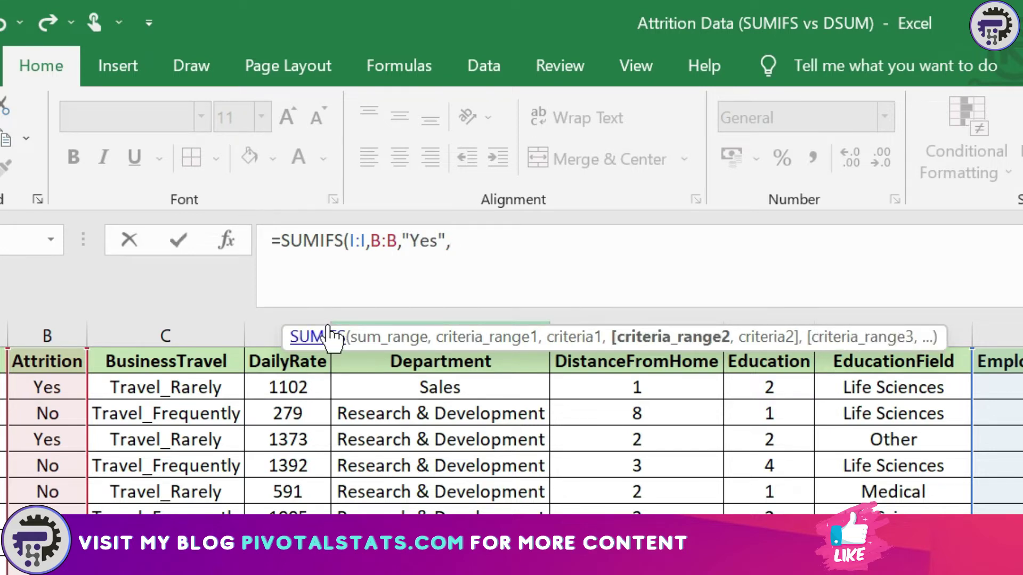
Add the conditions C:C = "Travel_Rarely" and E:E = "Sales" to the formula.
left_click(204, 334)
type(",")
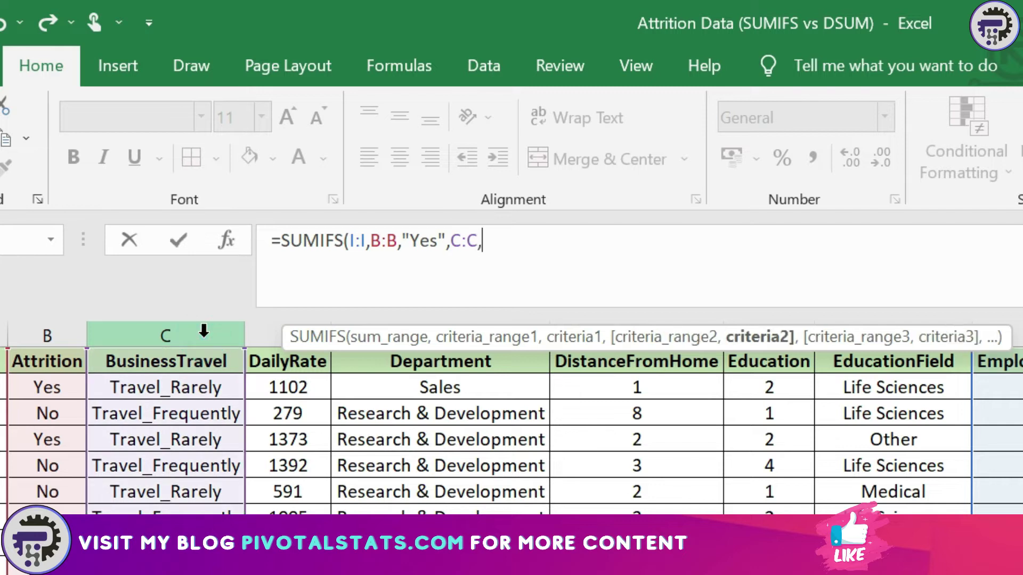
type("\"Travel_R")
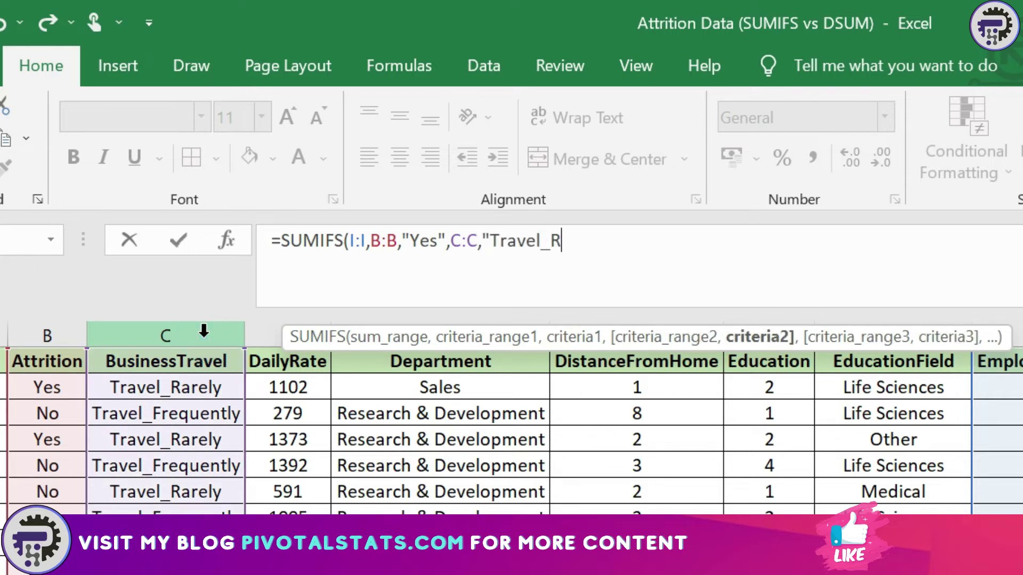
type("arely\",")
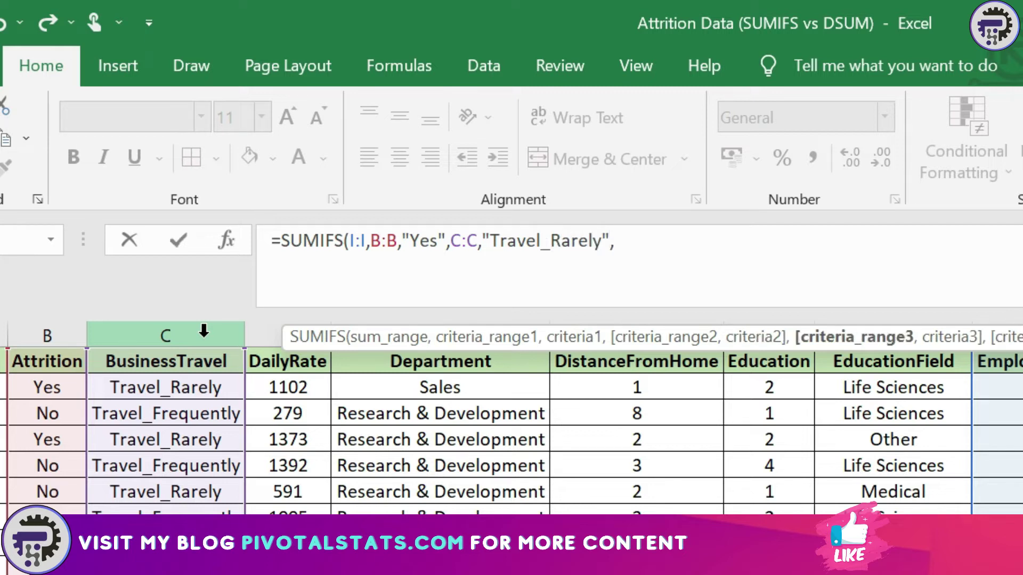
left_click(361, 360)
key("ctrl+space")
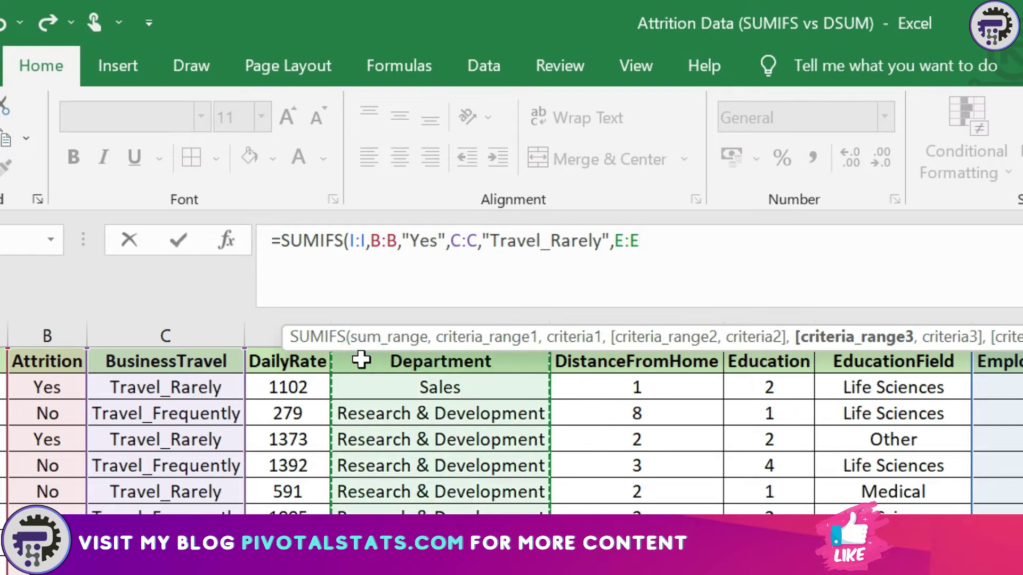
type(",\"Sales\"")
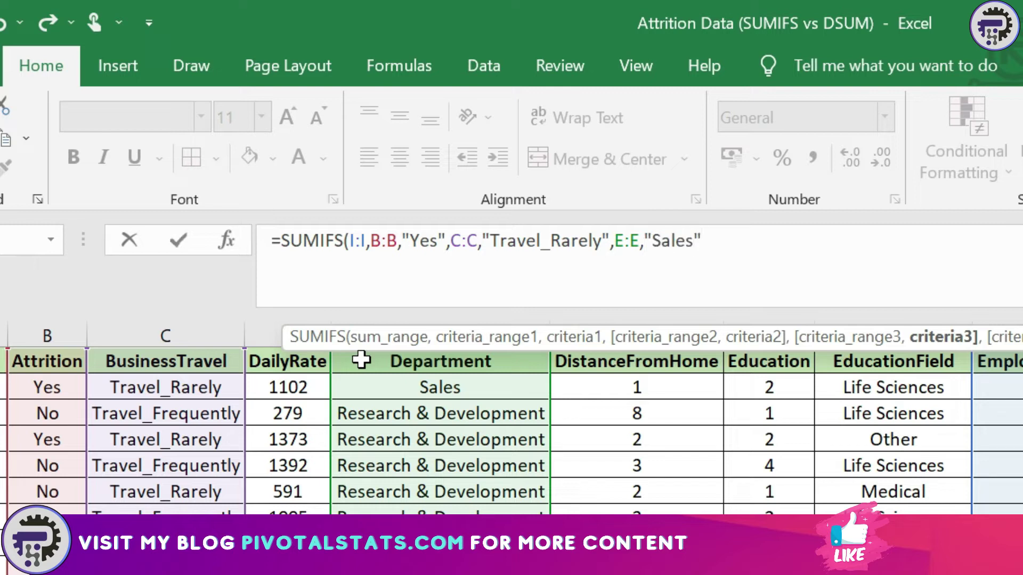
type(",")
Finish with the H:H = "Medical" condition, close the parenthesis, and select the formula text.
left_click(835, 389)
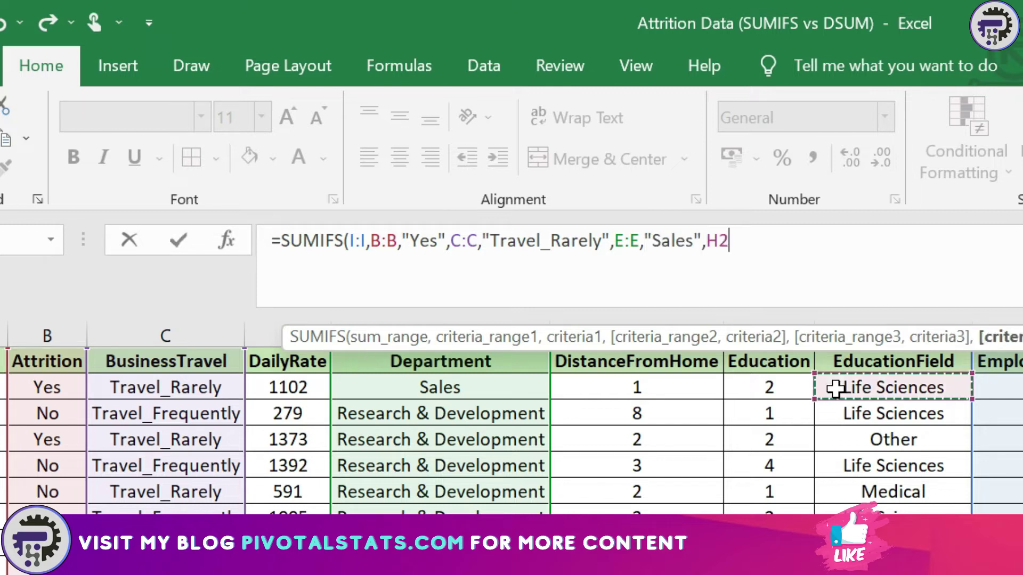
key("ctrl+space")
type(",\"Medical\"_")
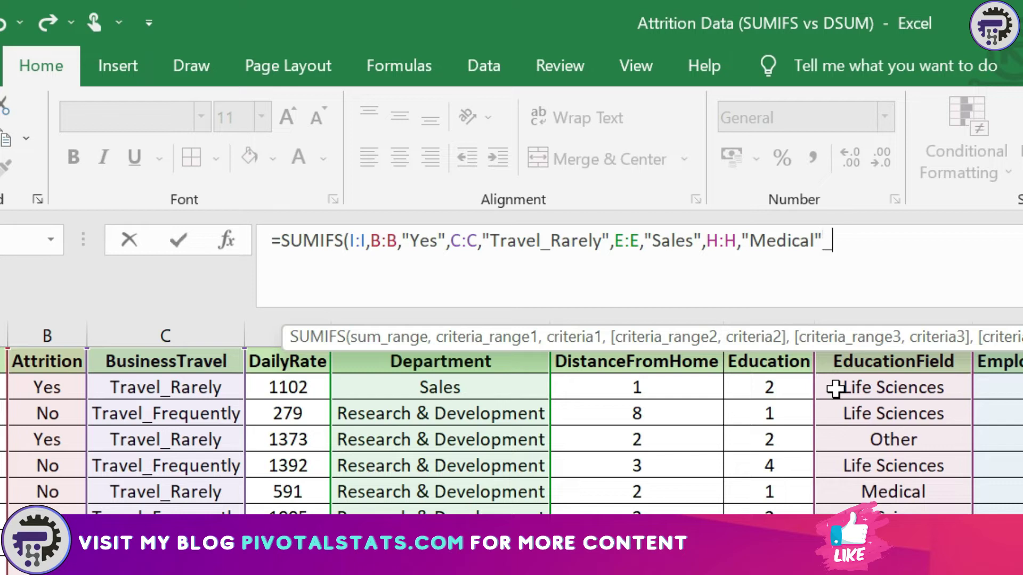
key("BackSpace")
type(")")
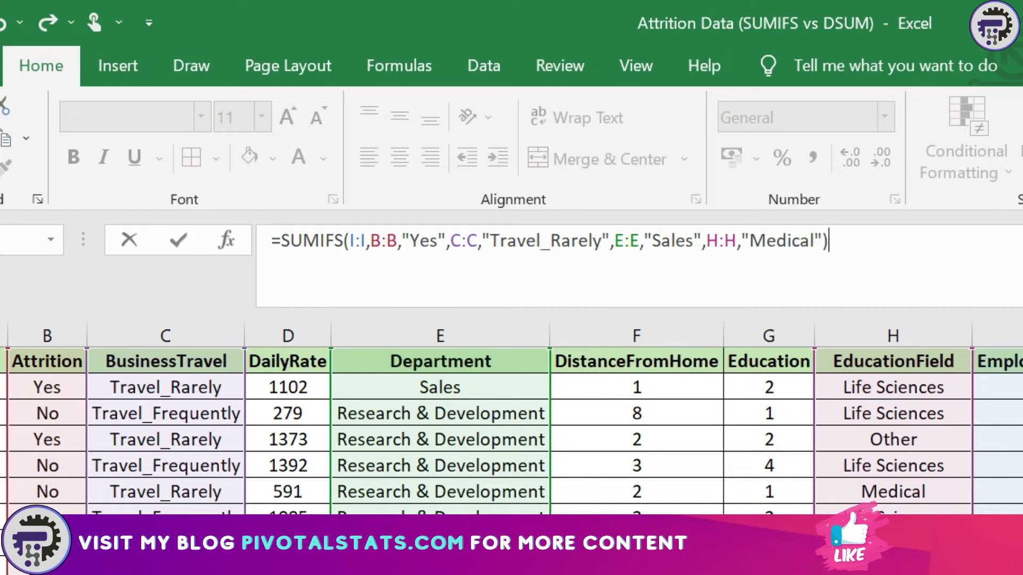
left_click_drag(867, 235, 281, 240)
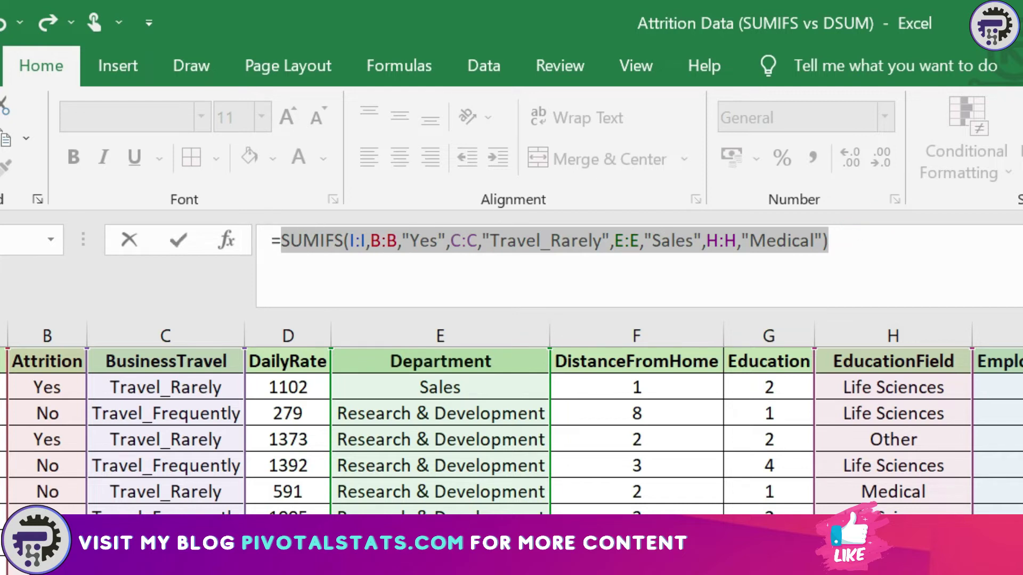
Append + and a pasted copy of the SUMIFS, changing its travel criterion to Non-Travel.
left_click(877, 236)
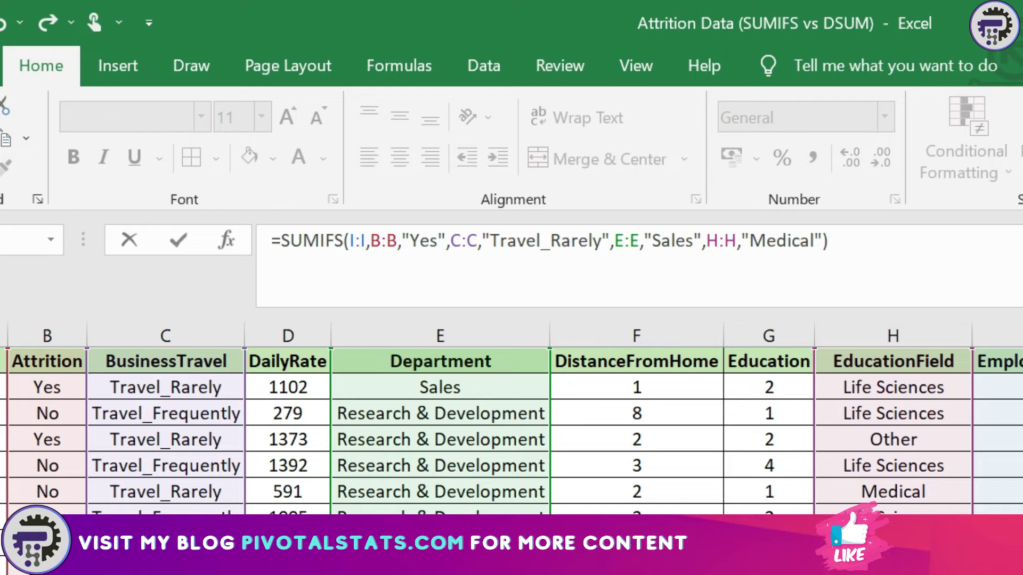
type("+")
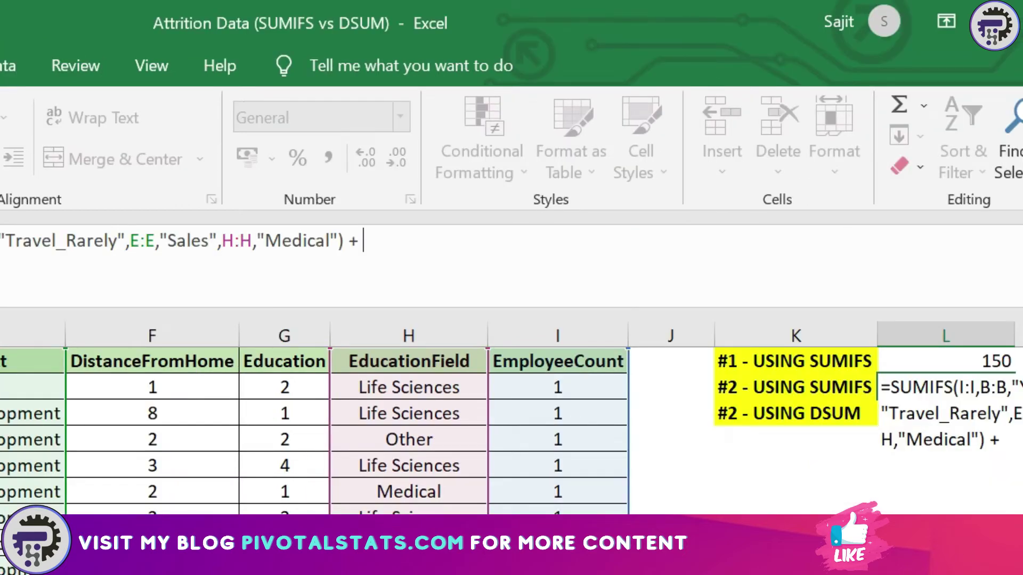
key("ctrl+v")
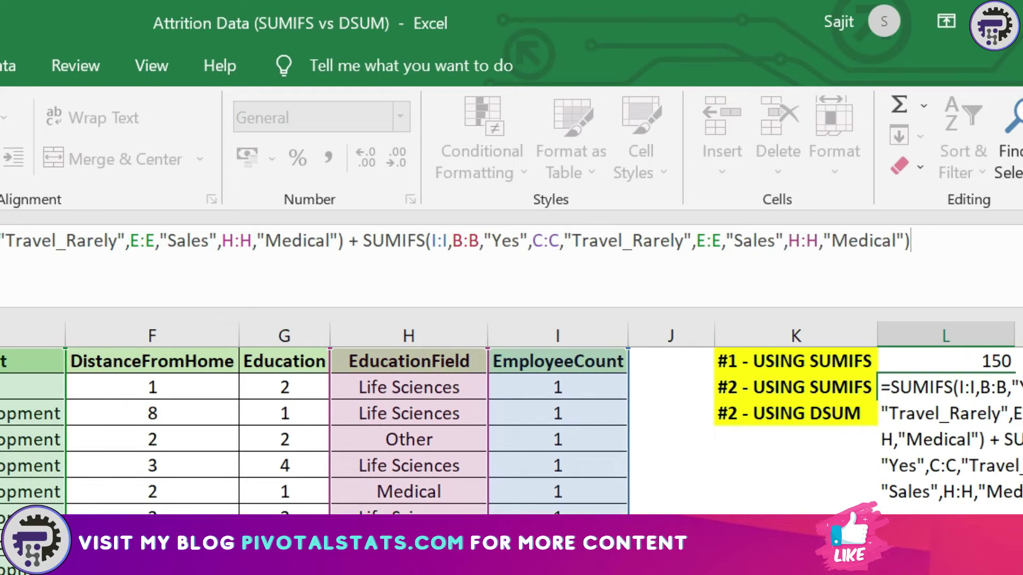
left_click(572, 241)
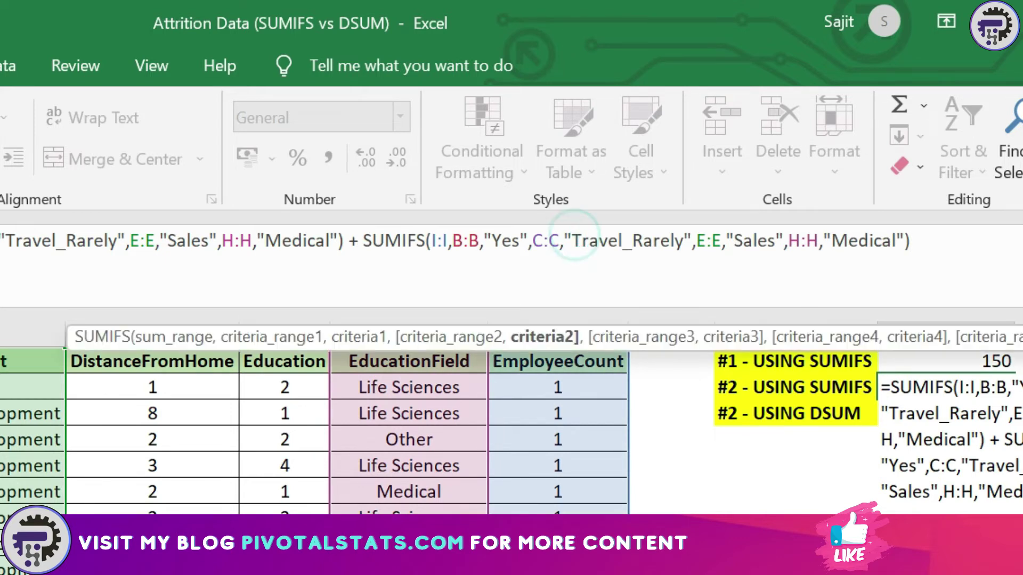
left_click_drag(571, 241, 683, 241)
type("Non-T")
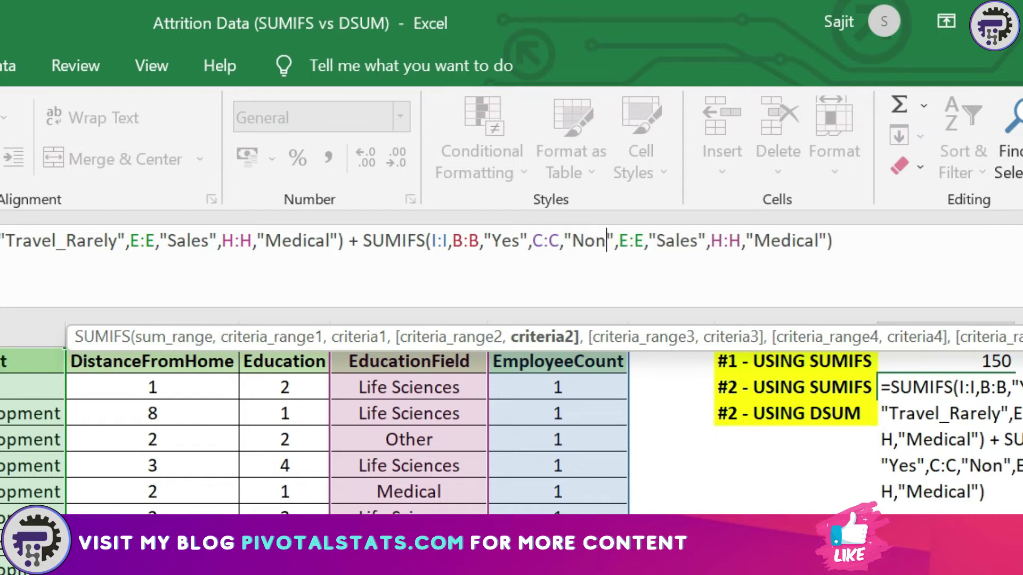
type("ravel")
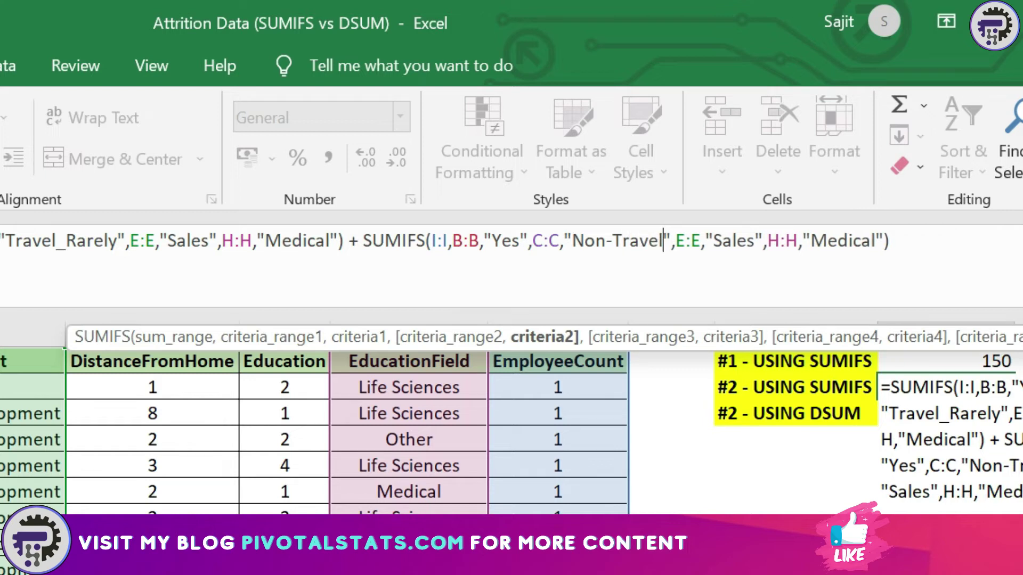
Change the copy's criteria to Human Resources and Technical Degree and enter it, giving 11.
left_click(763, 241)
key("Left")
key("shift+Left")
key("shift+Left")
key("shift+Left")
key("shift+Left")
key("shift+Left")
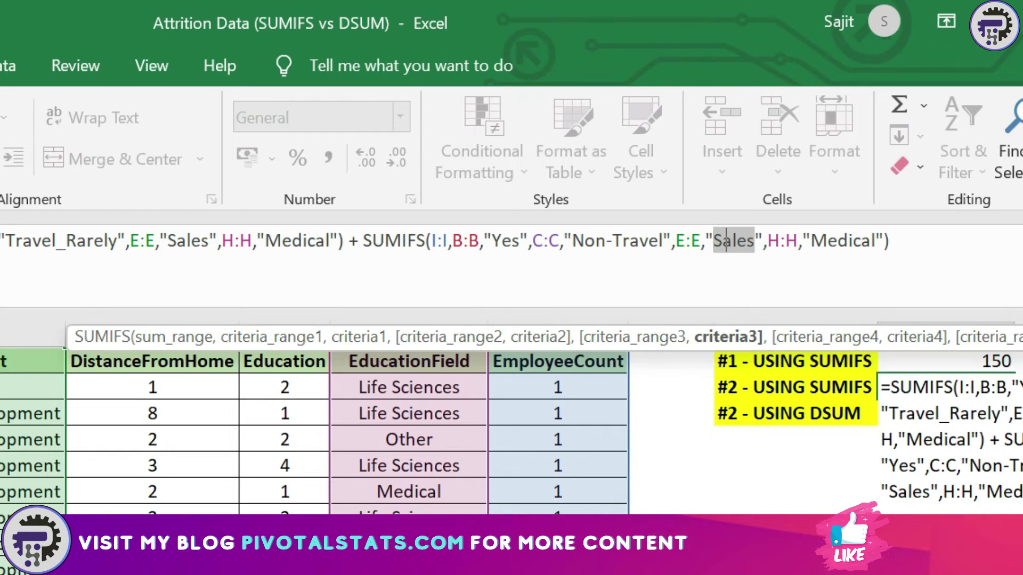
type("Human Resourc")
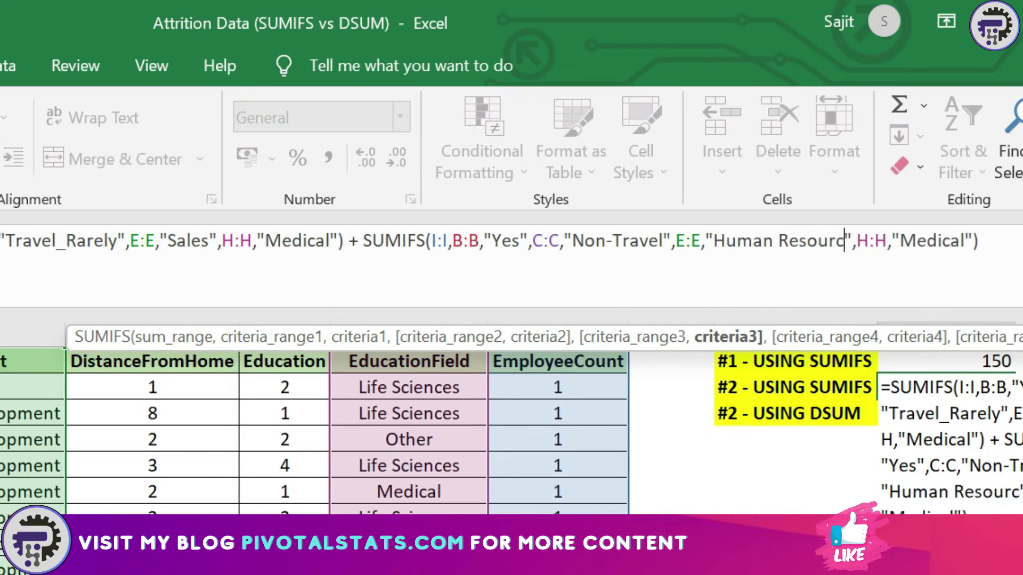
type("es")
key("Right")
key("Right")
key("Right")
key("Right")
key("Right")
key("Right")
key("Right")
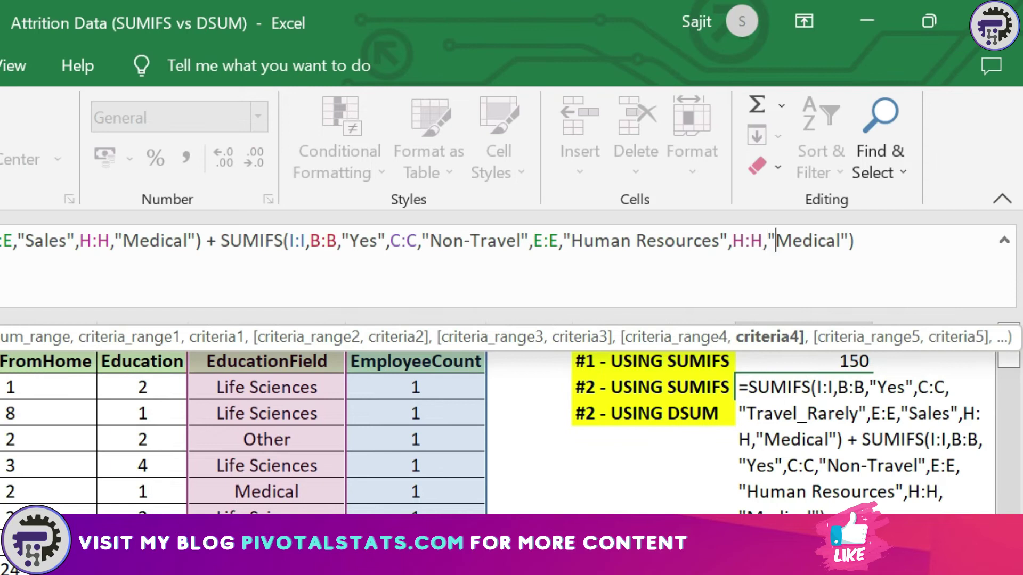
key("shift+Right")
key("shift+Right")
key("shift+Right")
key("shift+Right")
key("shift+Right")
key("shift+Right")
key("shift+Right")
type("Tech")
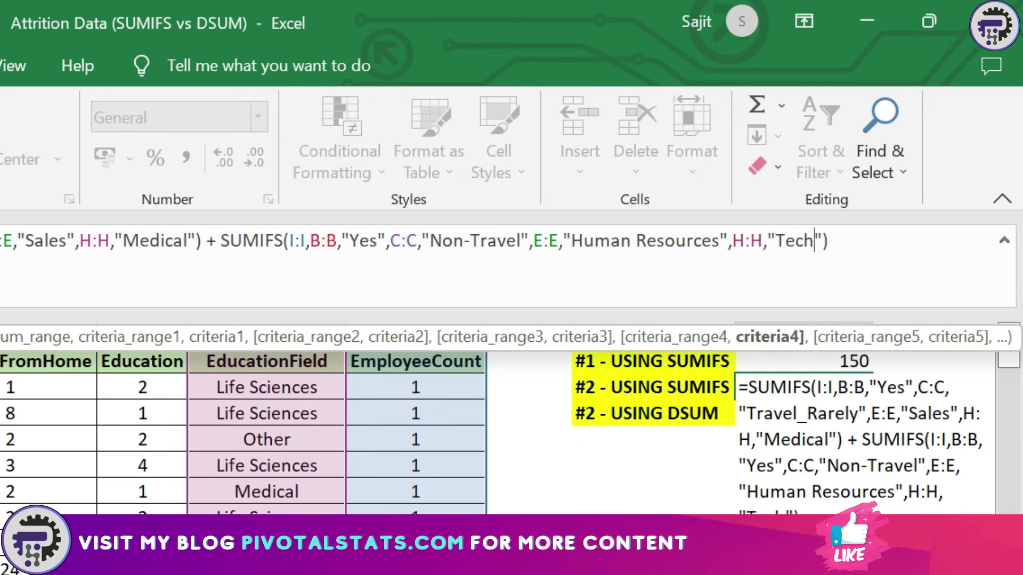
type("nical T")
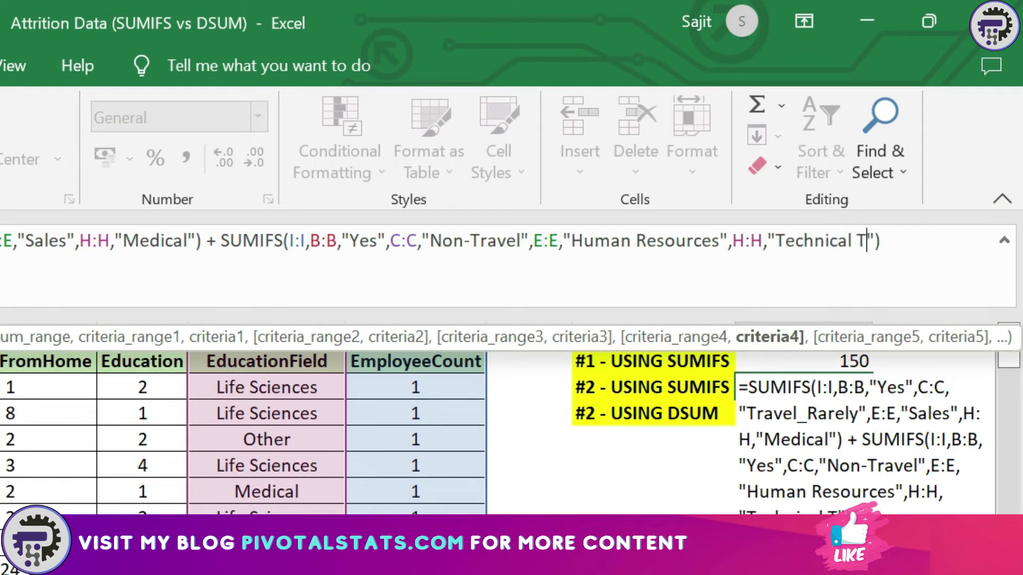
key("BackSpace")
type("Degree")
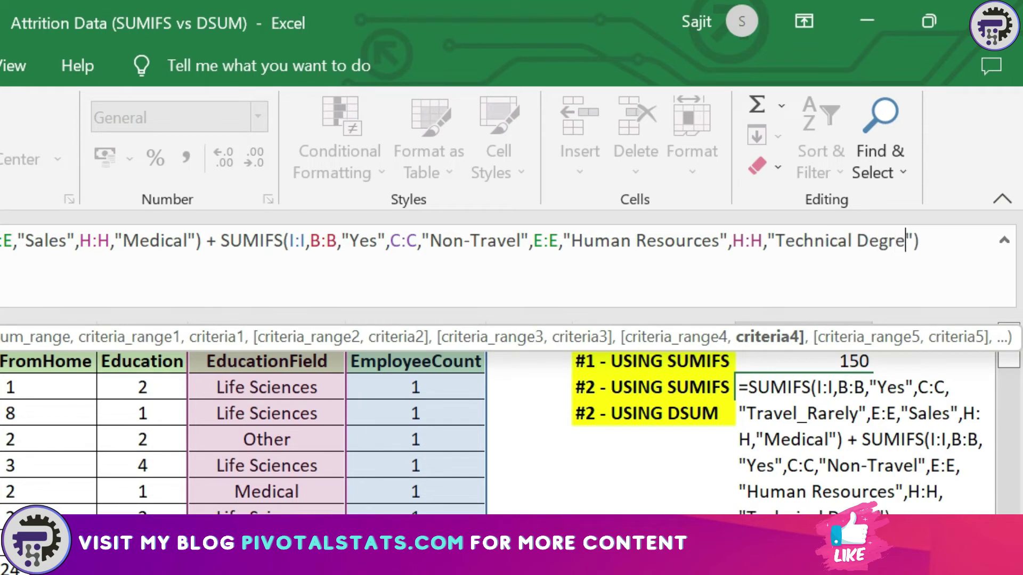
key("Right")
key("Right")
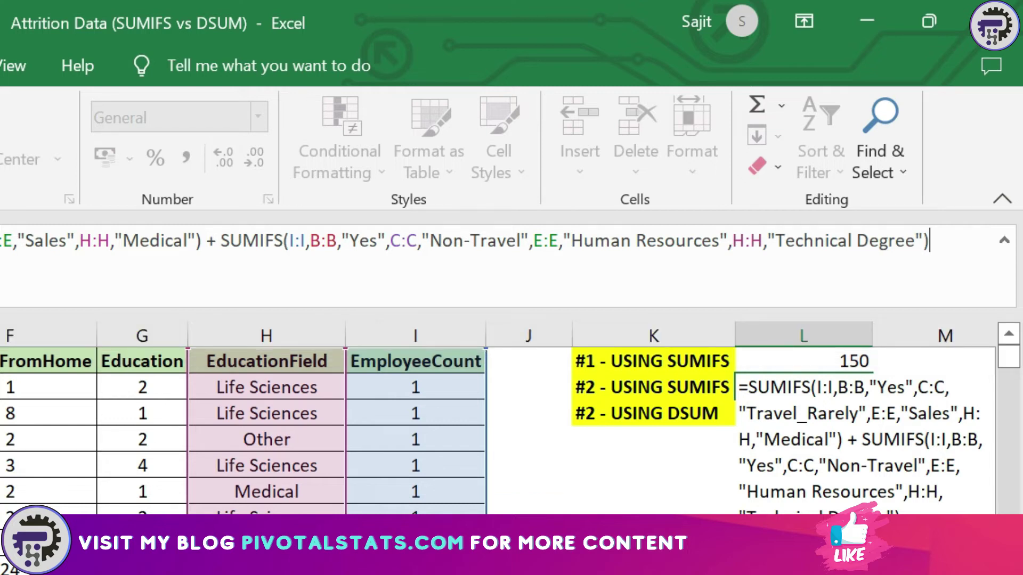
key("Return")
left_click(804, 387)
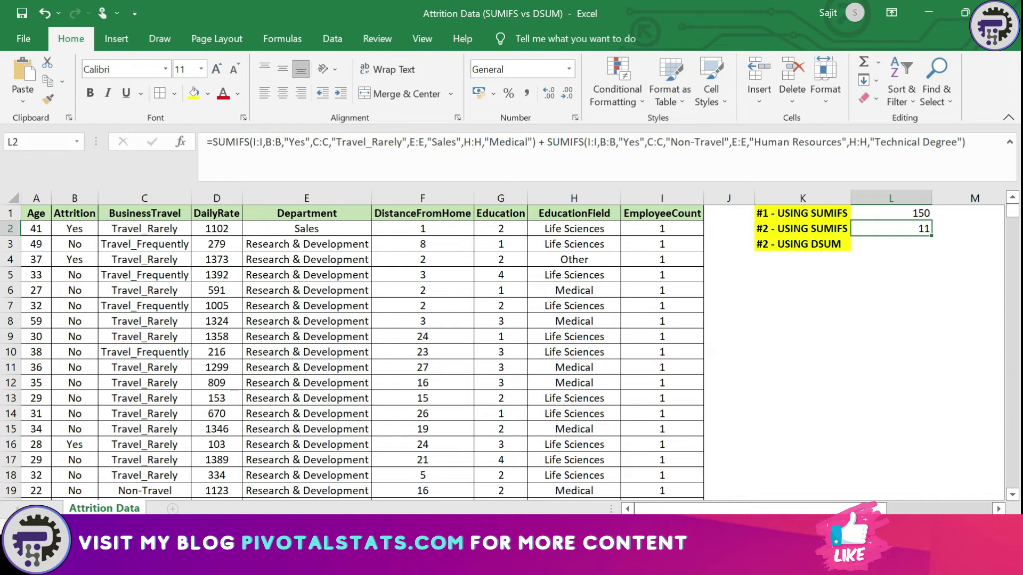
left_click(890, 244)
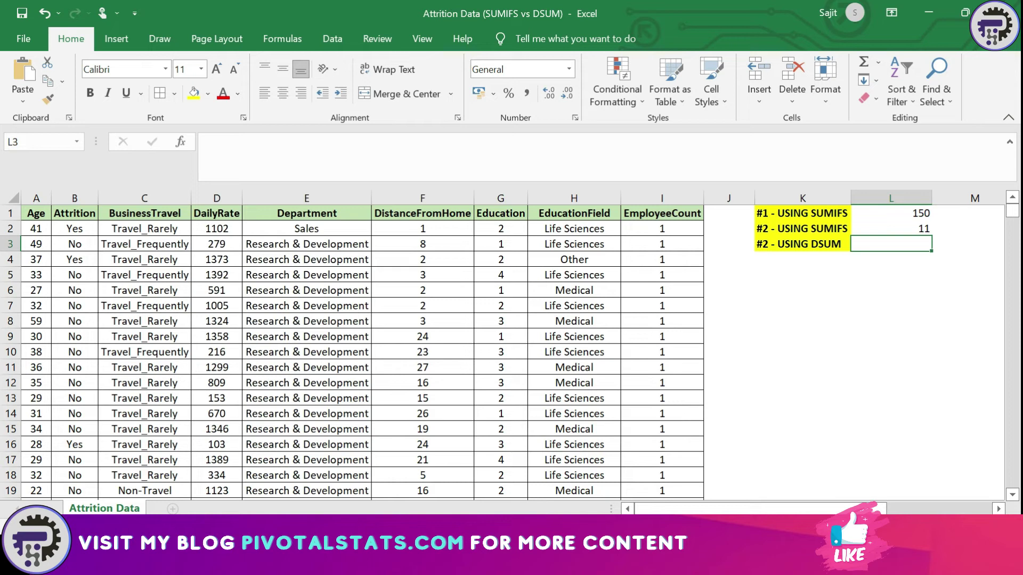
key("Right")
key("Right")
key("Right")
key("Right")
key("Right")
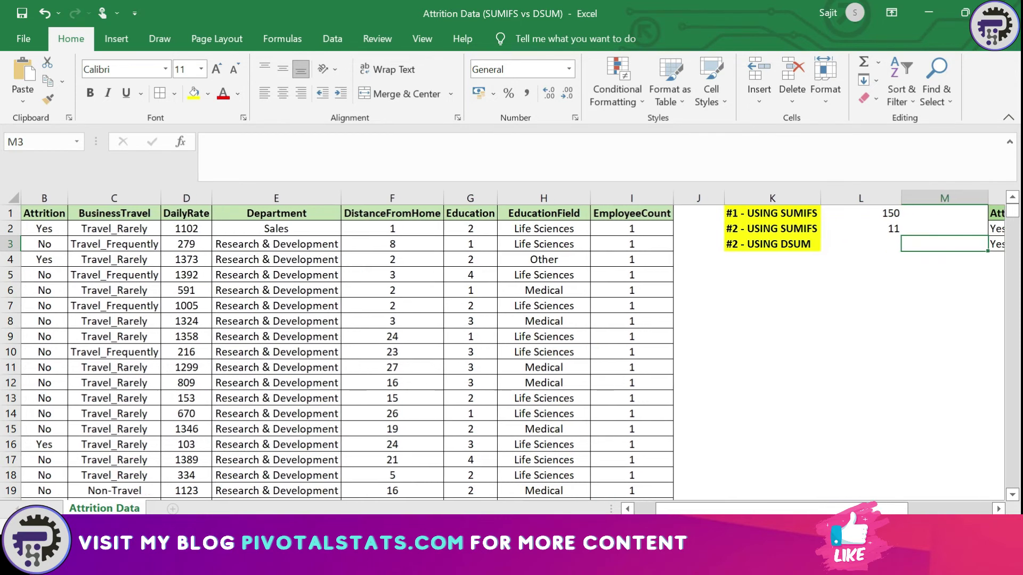
key("Left")
key("Left")
key("Left")
key("Left")
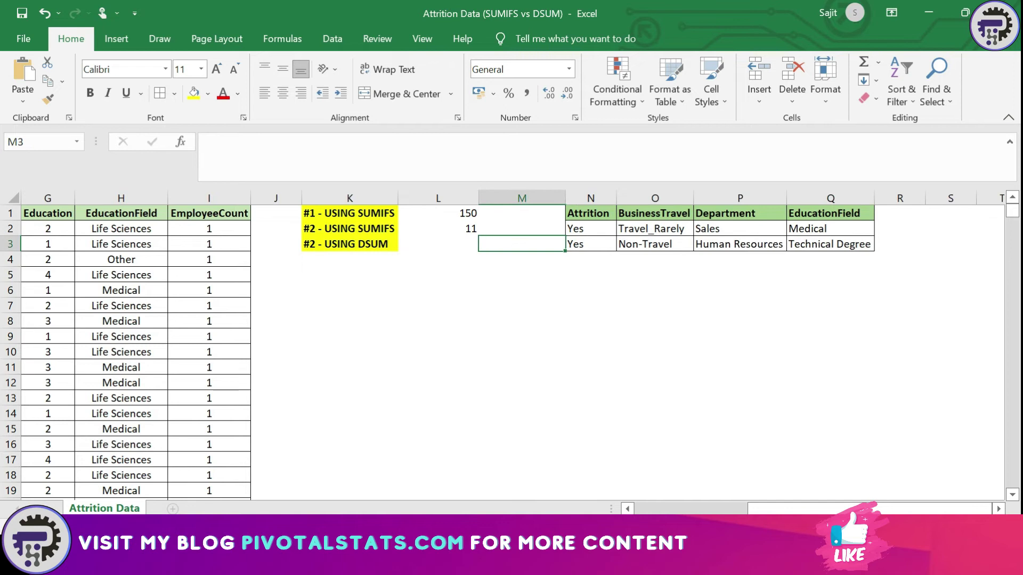
key("Right")
key("Down")
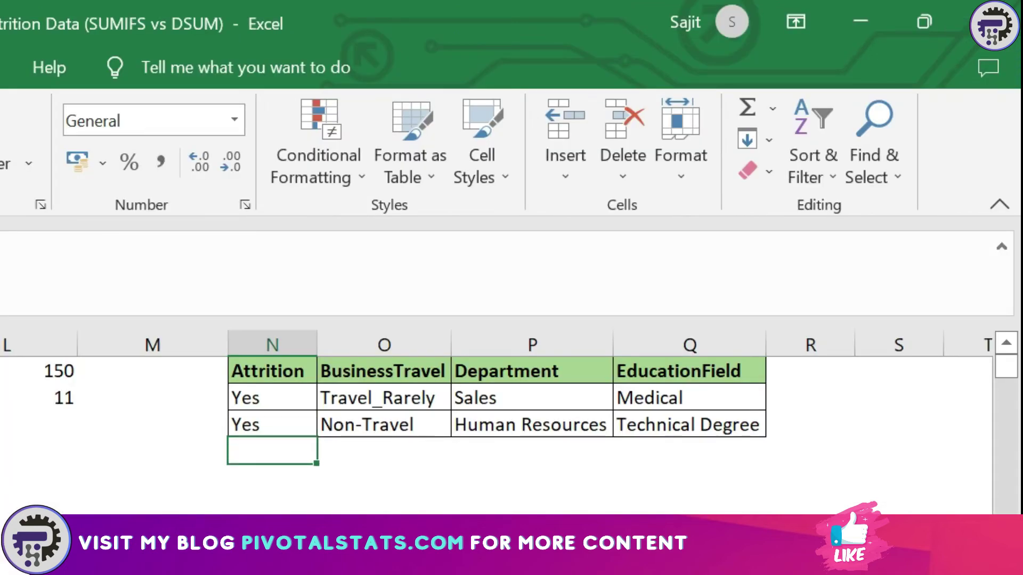
key("Right")
key("Left")
key("Up")
key("Up")
key("Up")
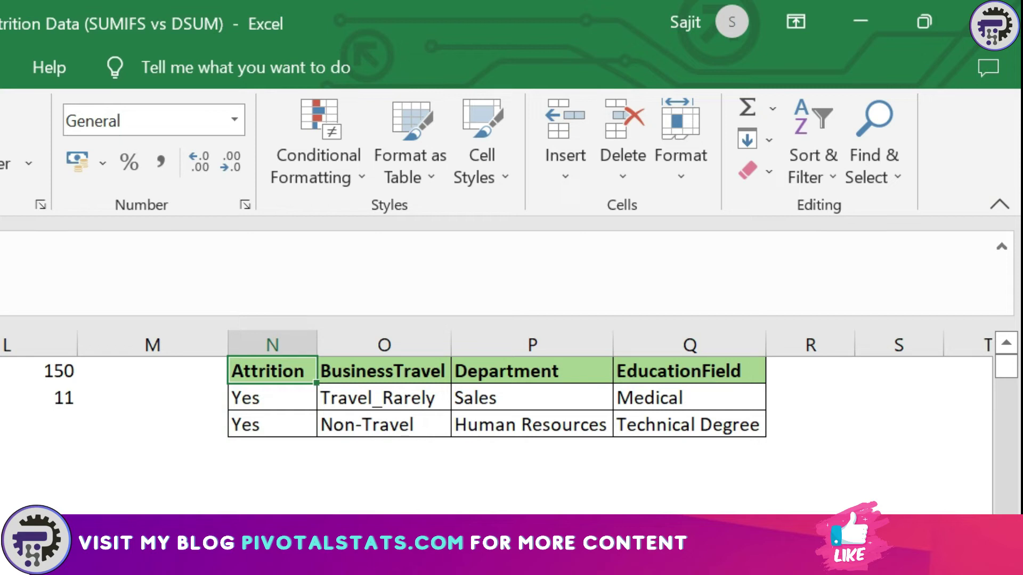
key("Left")
key("Right")
key("shift+Right")
key("shift+Right")
key("shift+Right")
key("shift+Down")
key("shift+Down")
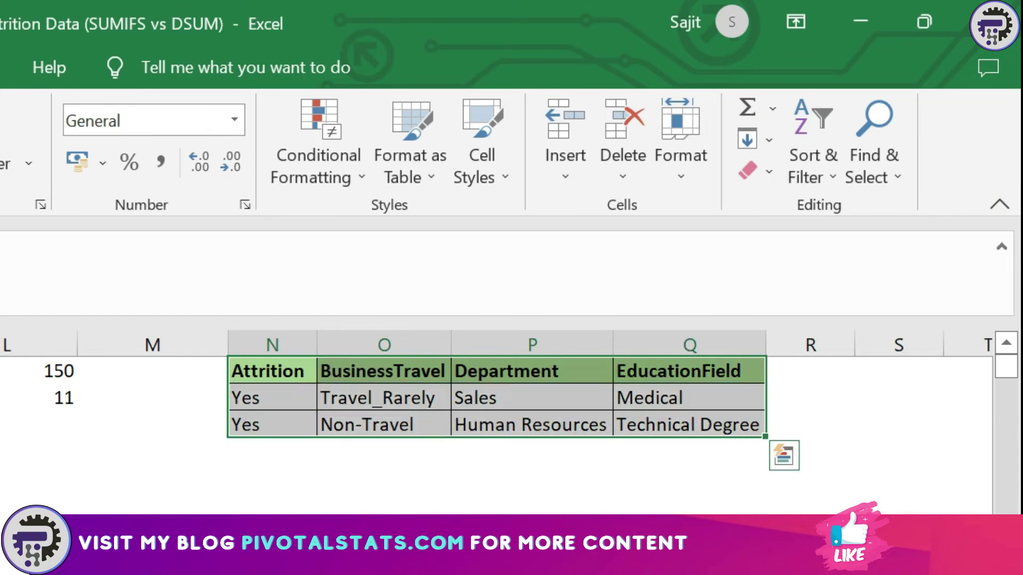
key("Left")
key("Right")
key("Down")
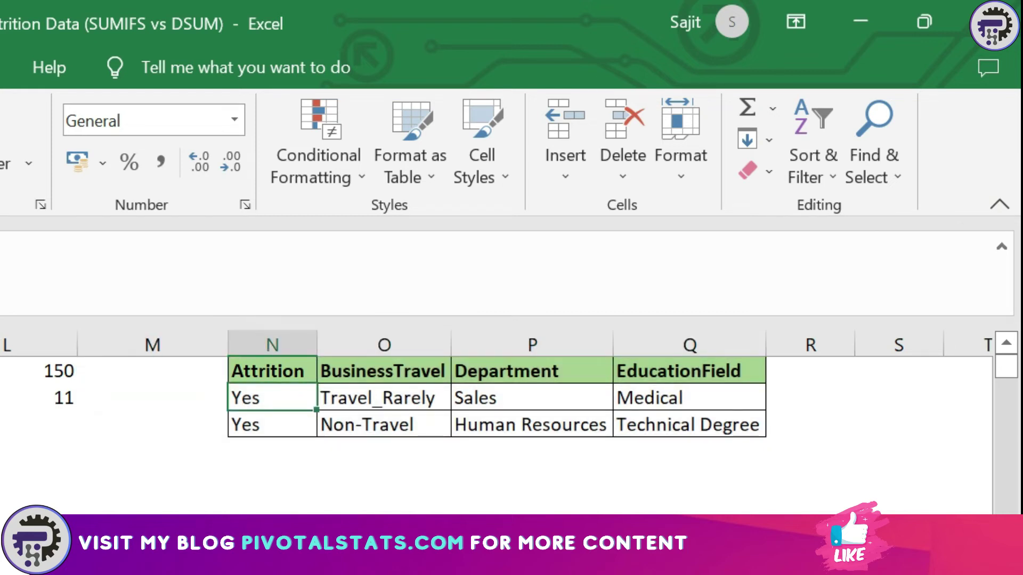
key("Right")
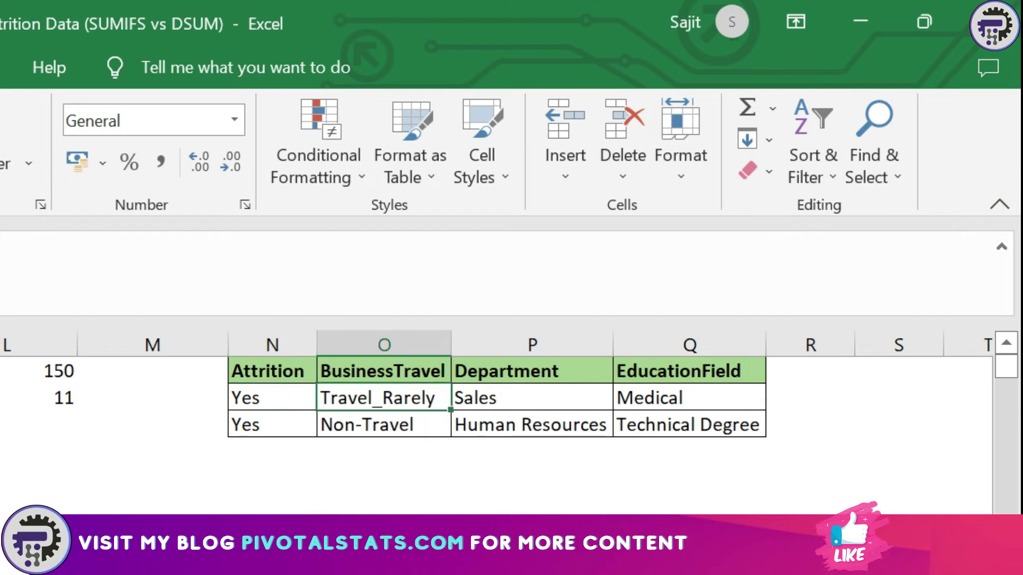
key("Right")
key("Right")
key("Down")
key("Left")
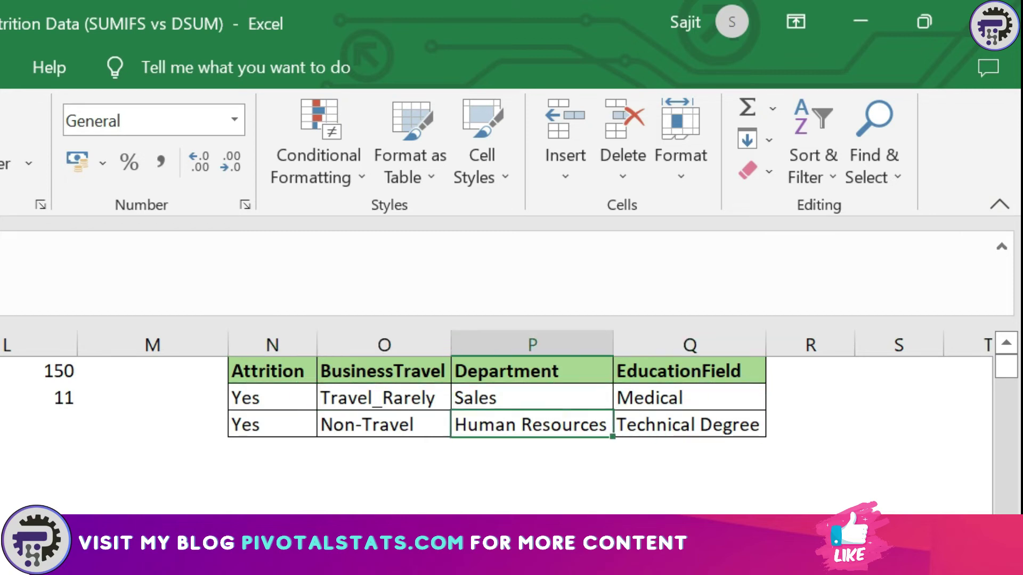
key("Left")
key("Left")
key("Right")
key("Right")
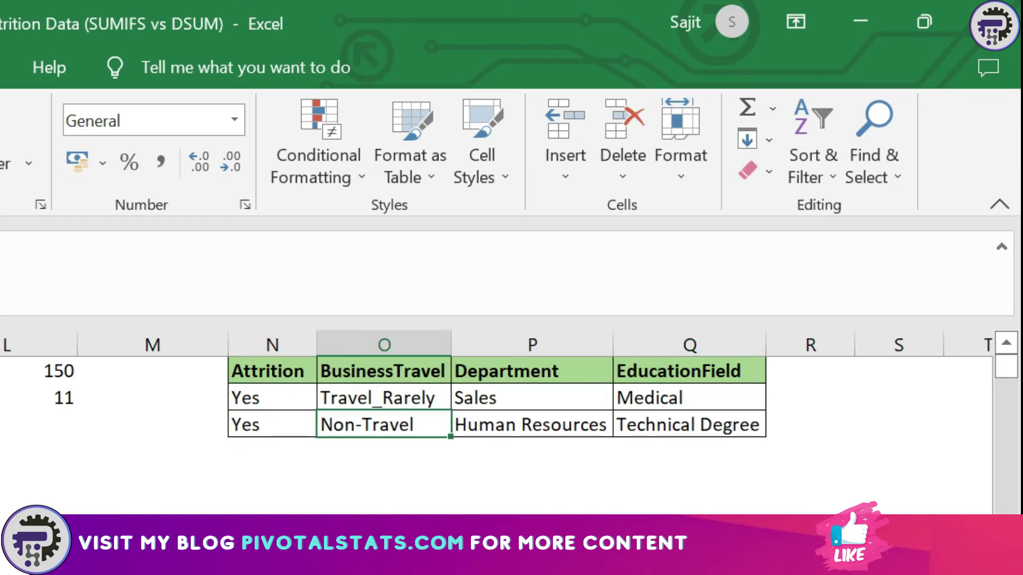
key("Right")
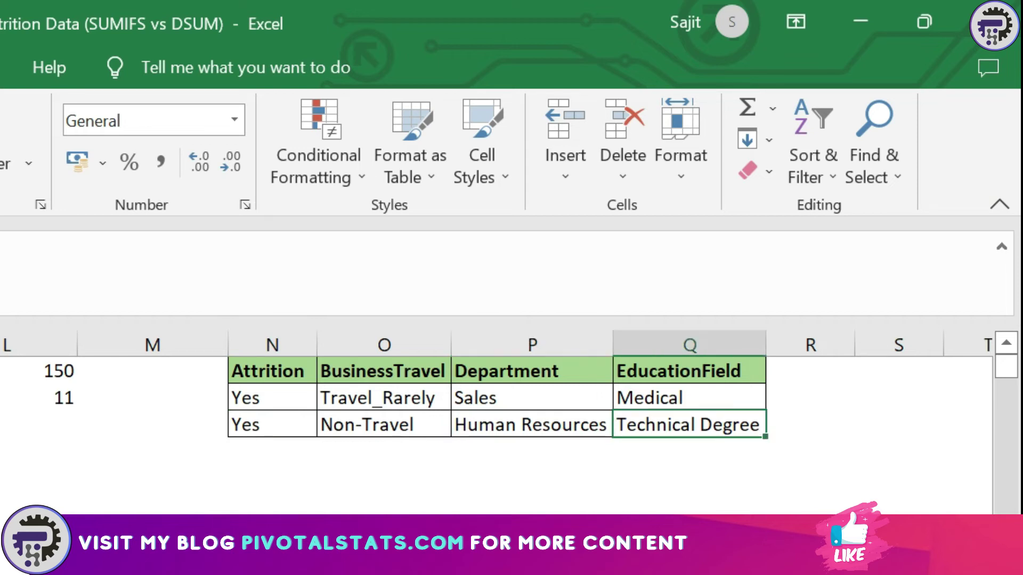
key("Left")
key("Left")
key("Left")
key("Left")
key("Right")
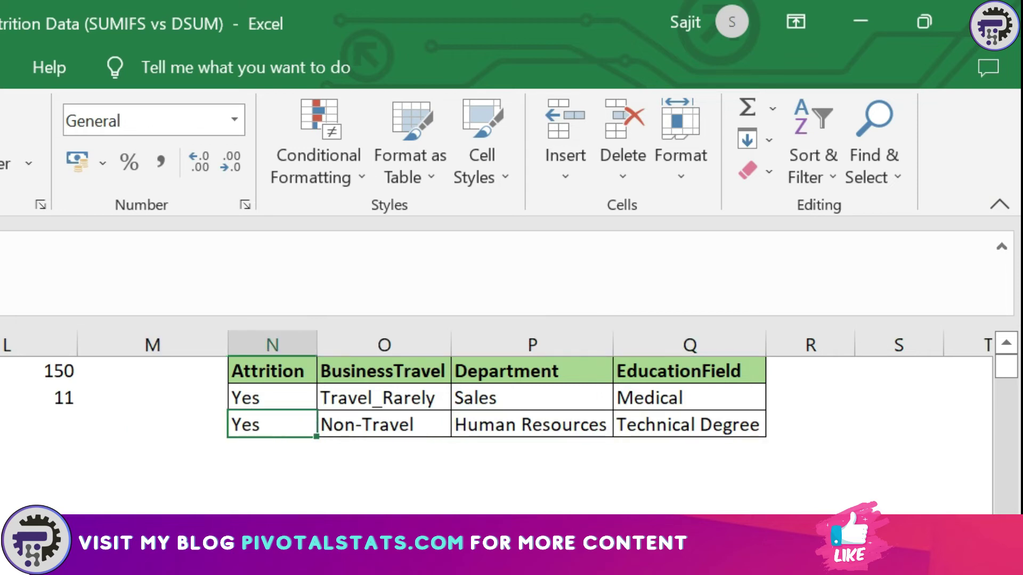
key("Left")
key("Left")
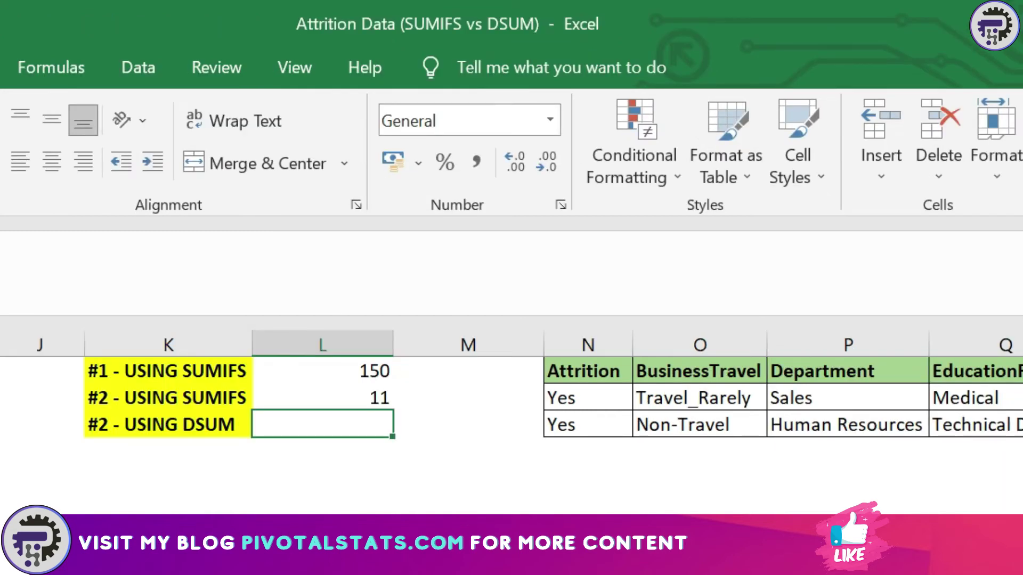
In L3 start =DSUM with the database range A1:I1471.
type("=s")
key("BackSpace")
type("dsu")
key("Tab")
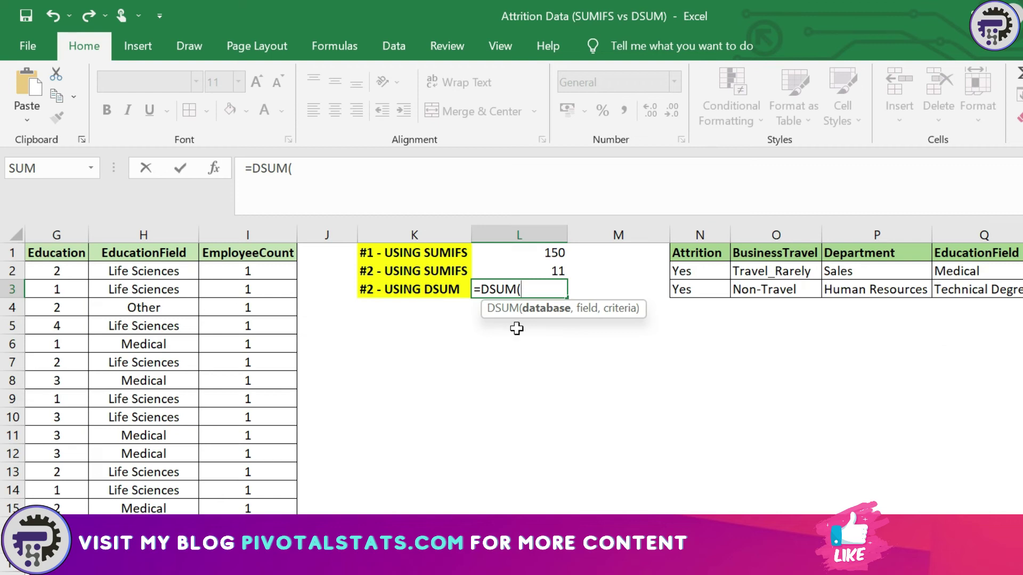
left_click(147, 253)
key("ctrl+Left")
key("ctrl+shift+Right")
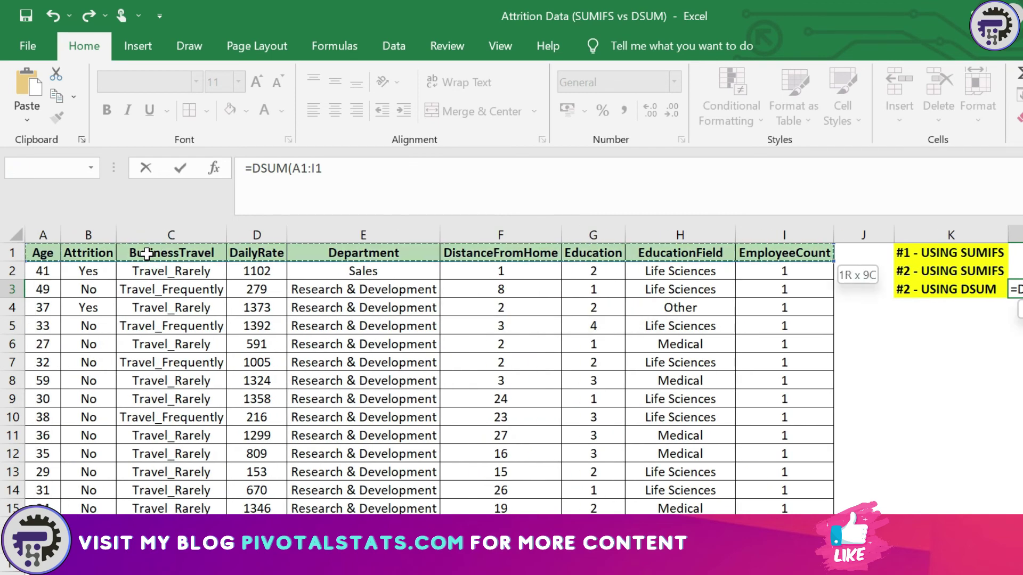
key("ctrl+shift+Down")
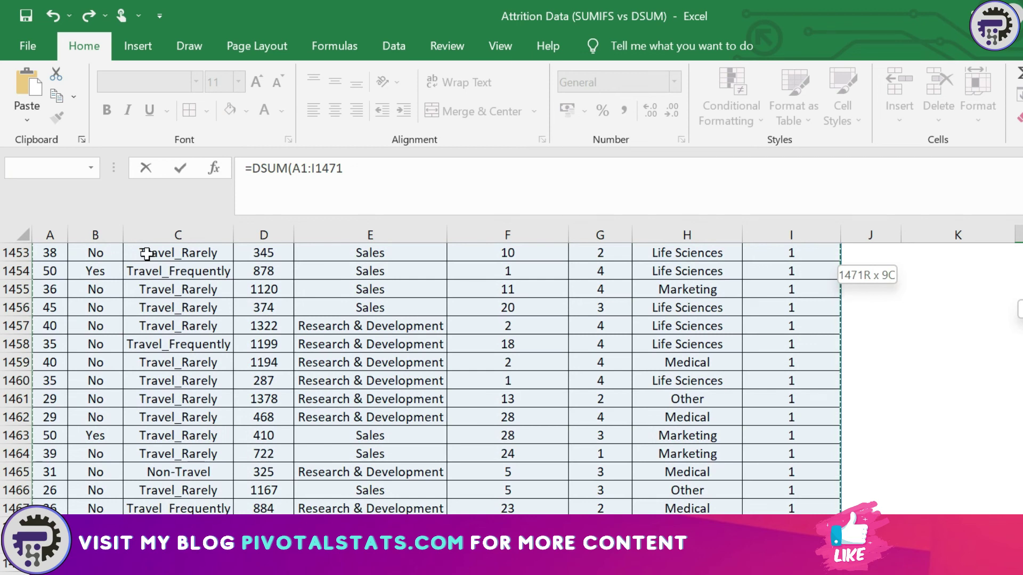
type(",")
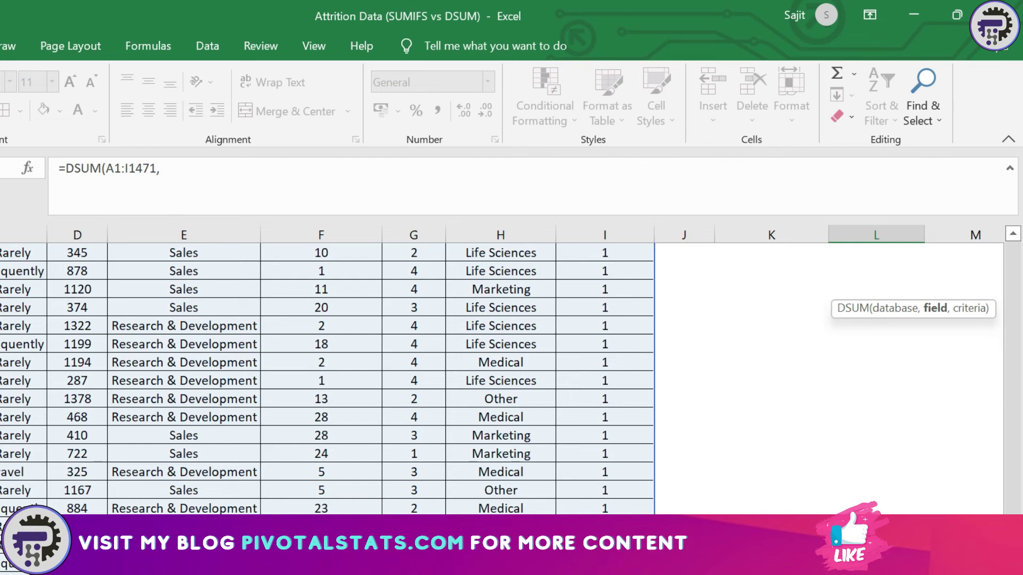
Set the field to "EmployeeCount" and the criteria to N1:Q3, then enter the DSUM, returning 11.
key("ctrl+BackSpace")
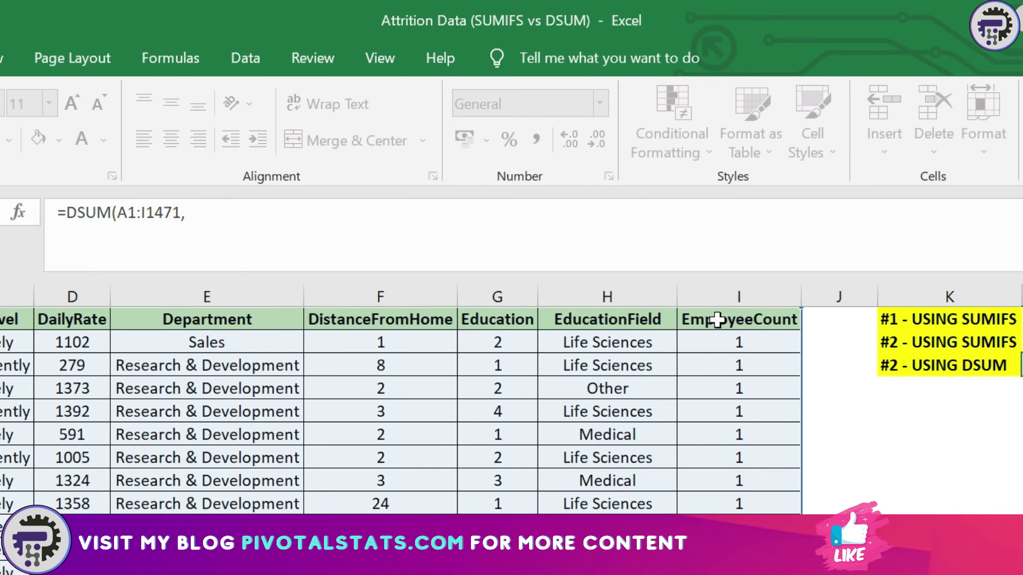
type("\"EmployeeCo")
type("unt")
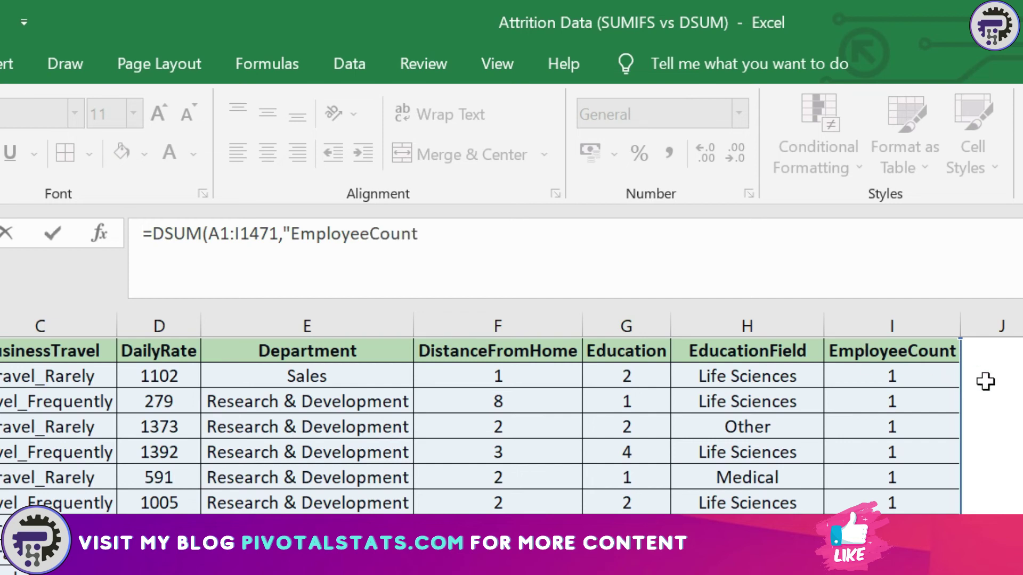
type("\"")
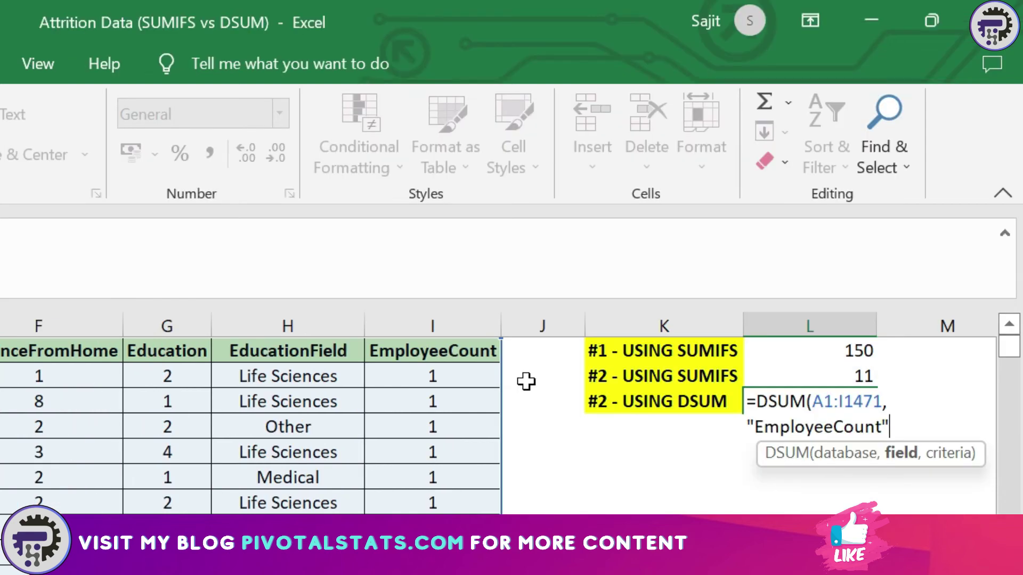
type(",")
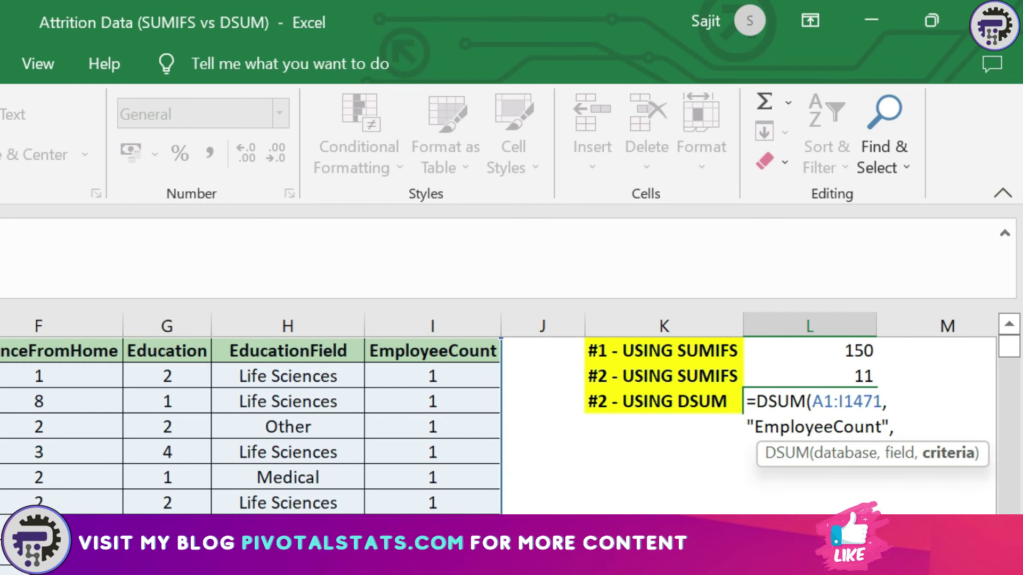
scroll(480, 416, "right", 5)
left_click_drag(502, 350, 909, 401)
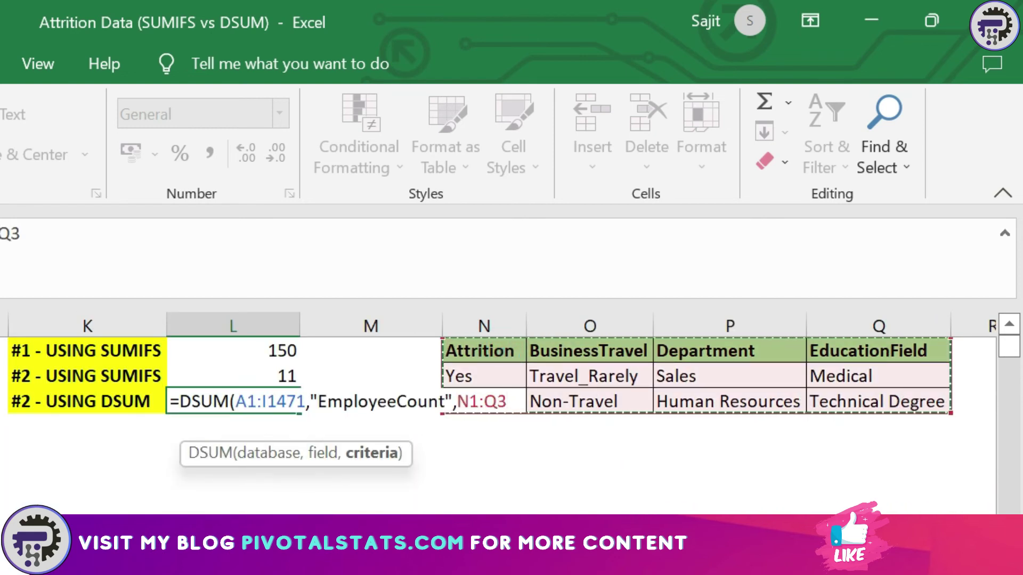
type(")")
key("Return")
left_click(233, 401)
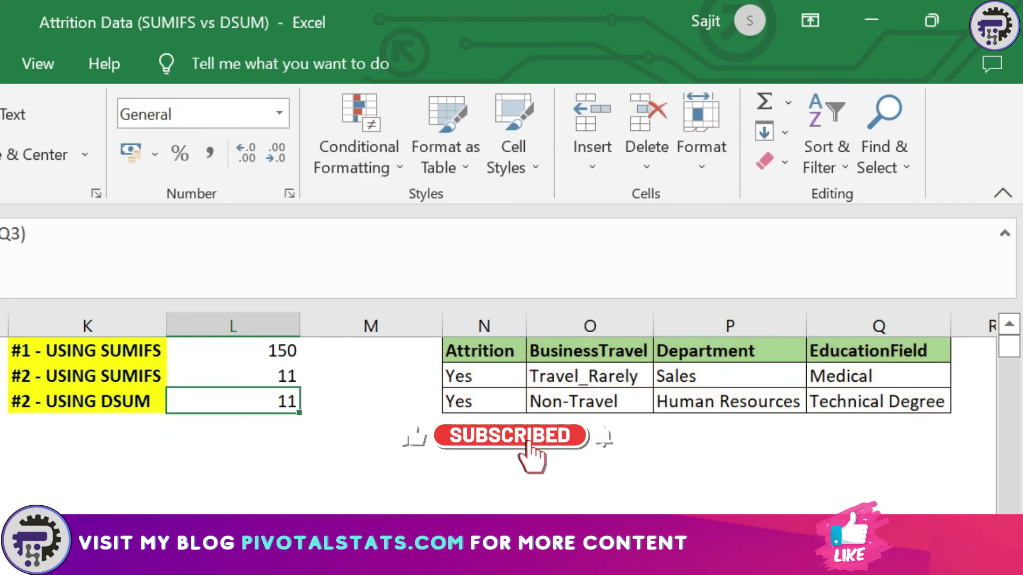
key("Up")
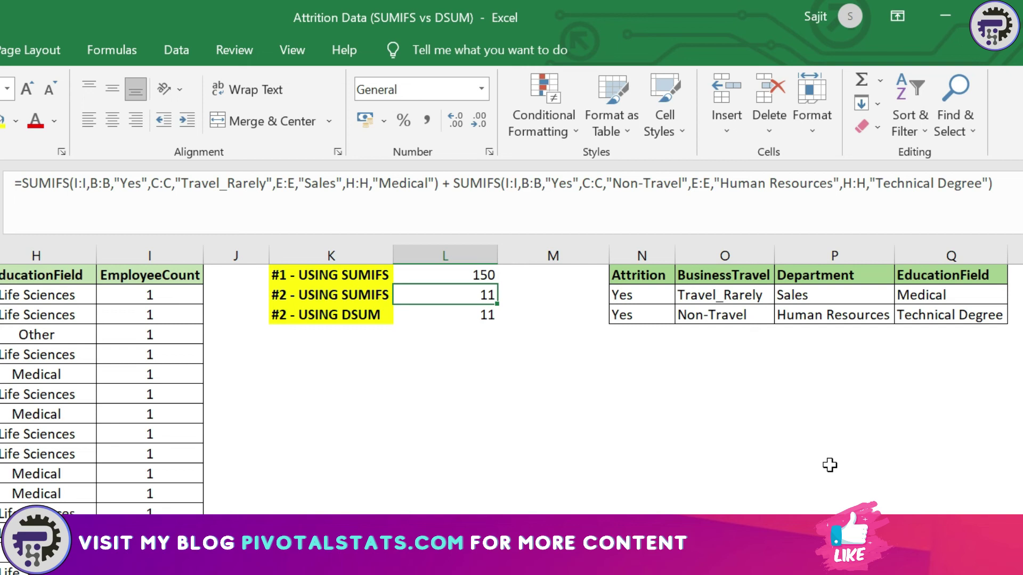
key("Right")
key("Right")
key("Right")
key("Down")
key("Left")
key("Right")
key("Right")
key("Up")
key("Right")
key("Right")
key("Left")
key("Left")
key("Up")
key("Left")
key("Left")
key("Left")
key("Left")
key("Down")
key("Down")
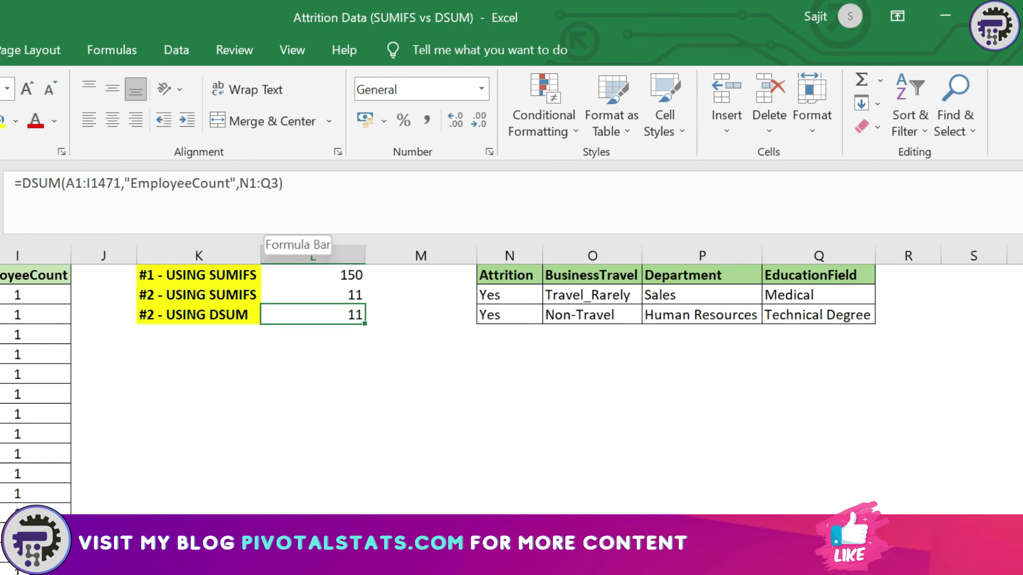
left_click(506, 327)
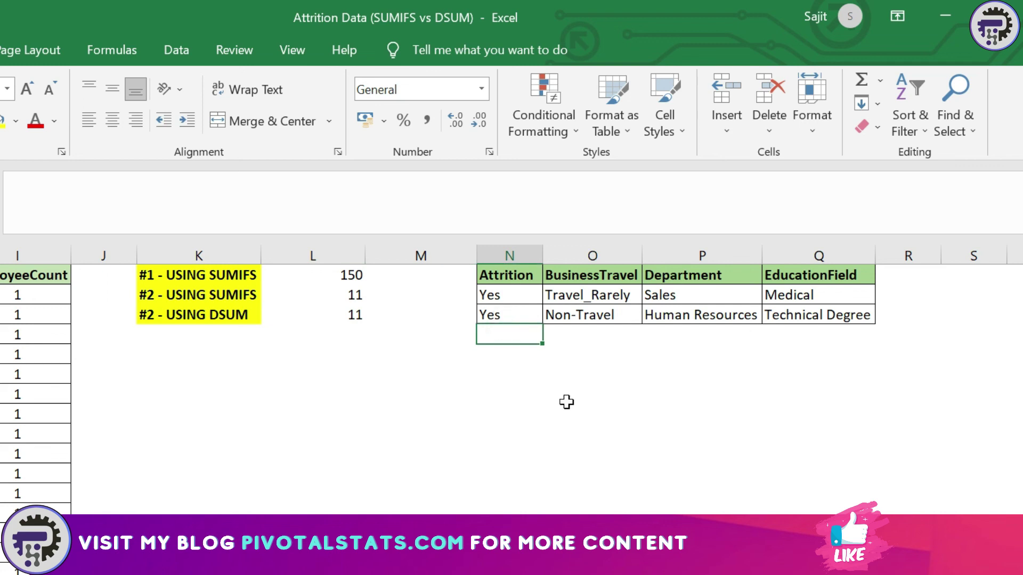
key("shift+Right")
key("shift+Right")
key("shift+Right")
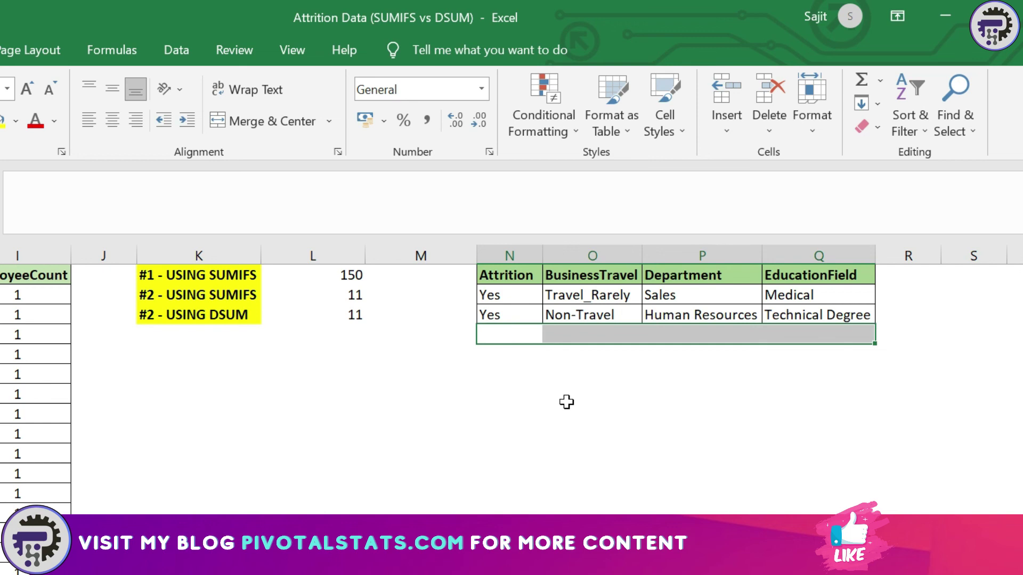
key("Left")
key("Left")
key("Up")
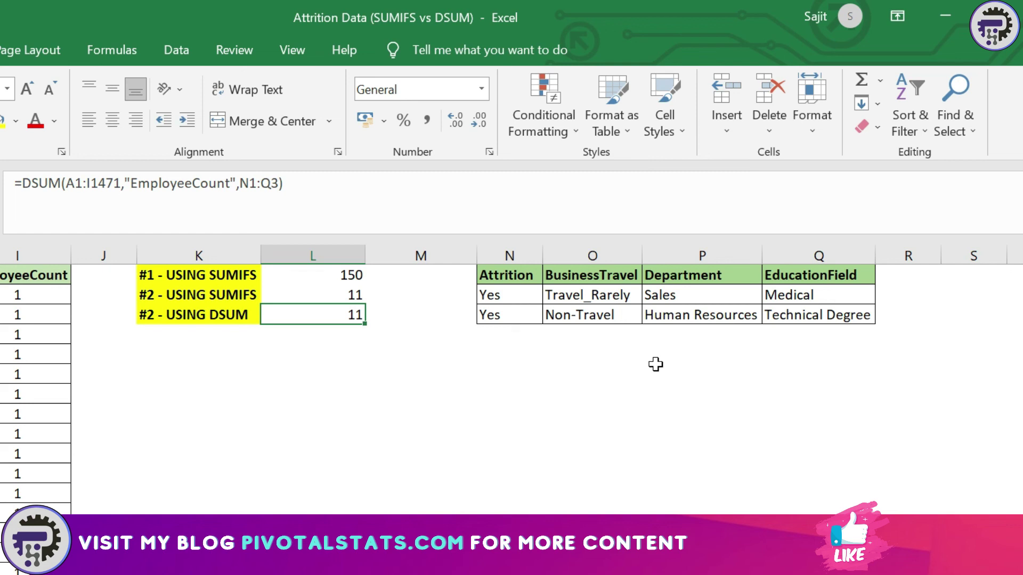
key("Down")
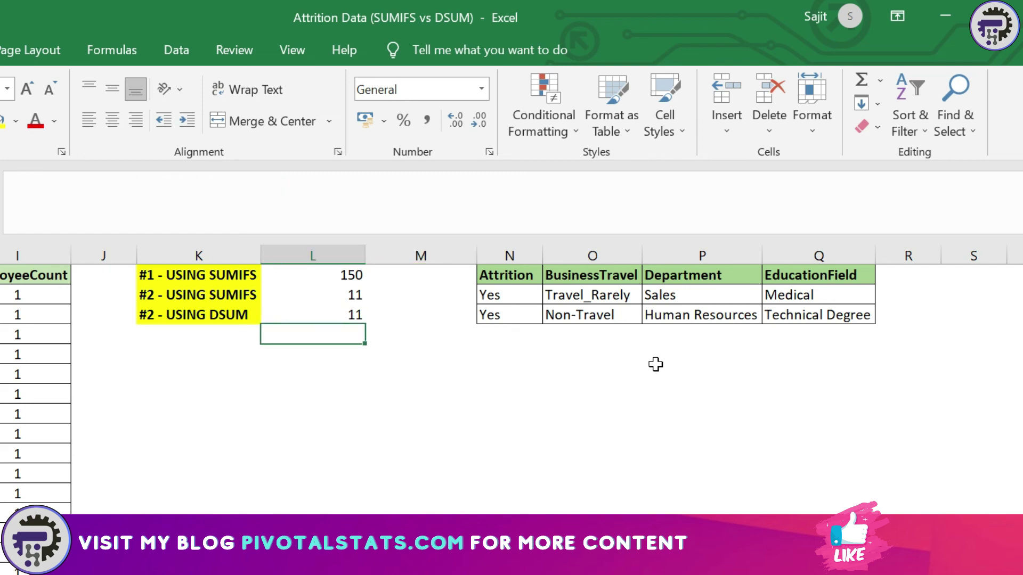